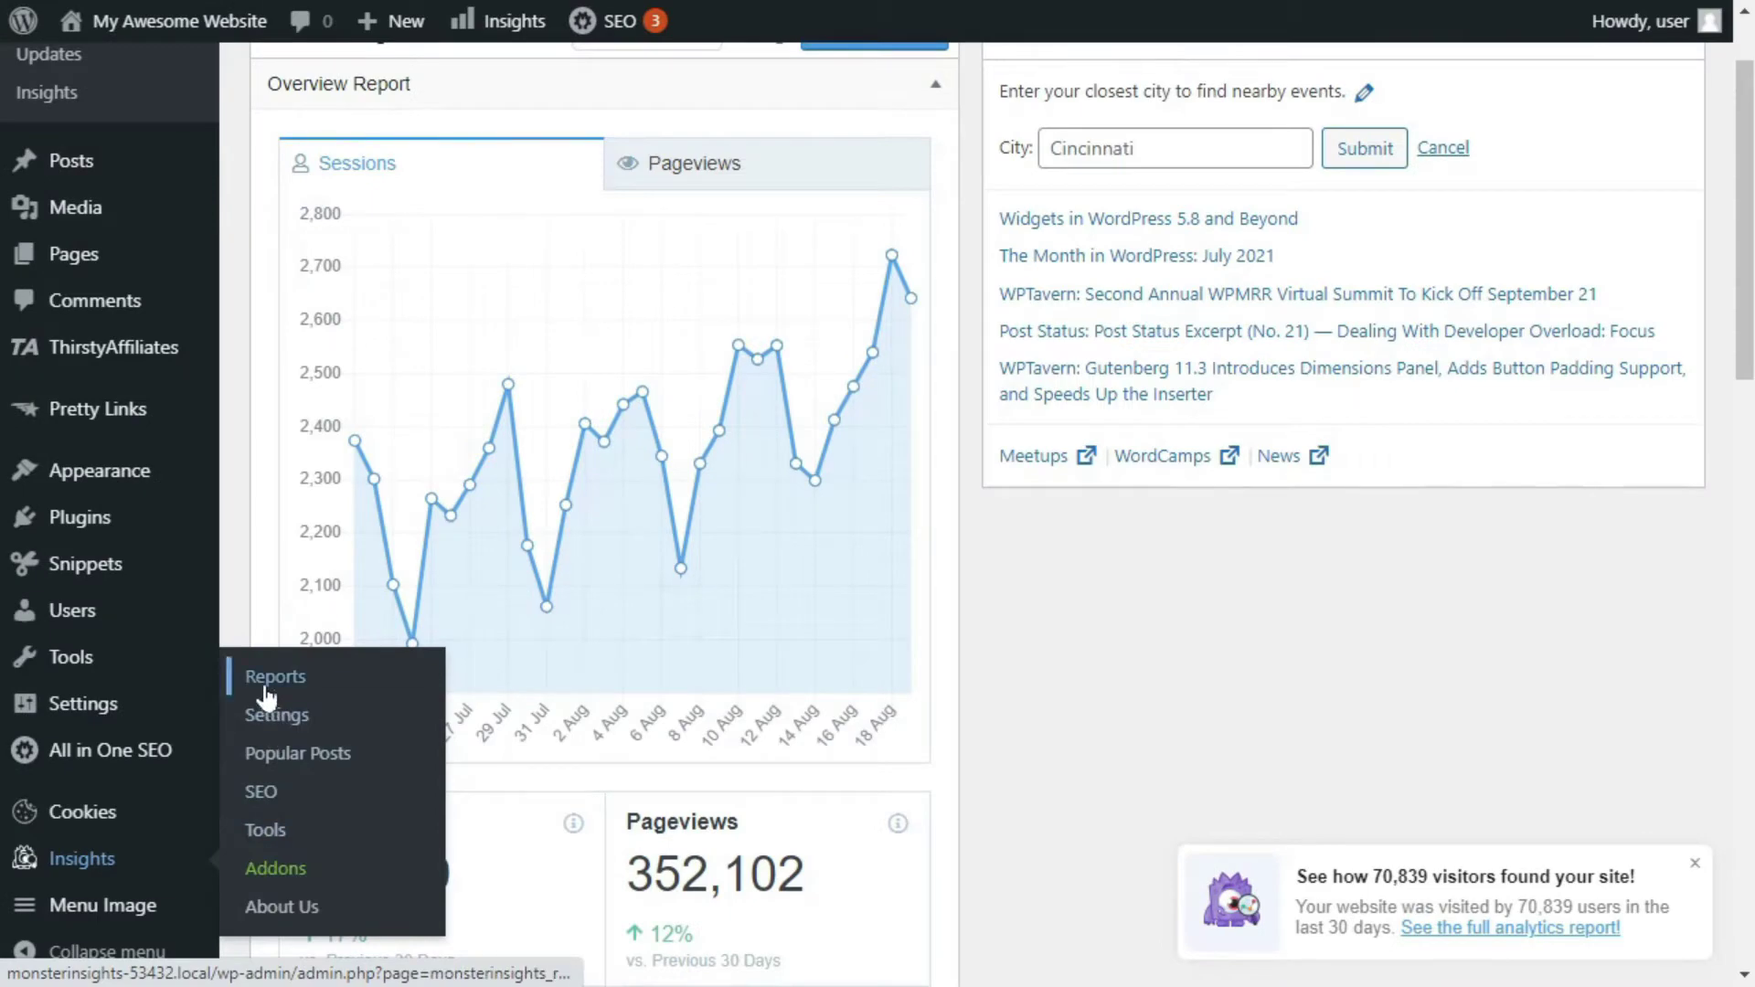
# Show the MonsterInsights Publishers report and scroll its Top Landing Pages with visits, duration, bounce rate.
pyautogui.click(266, 697)
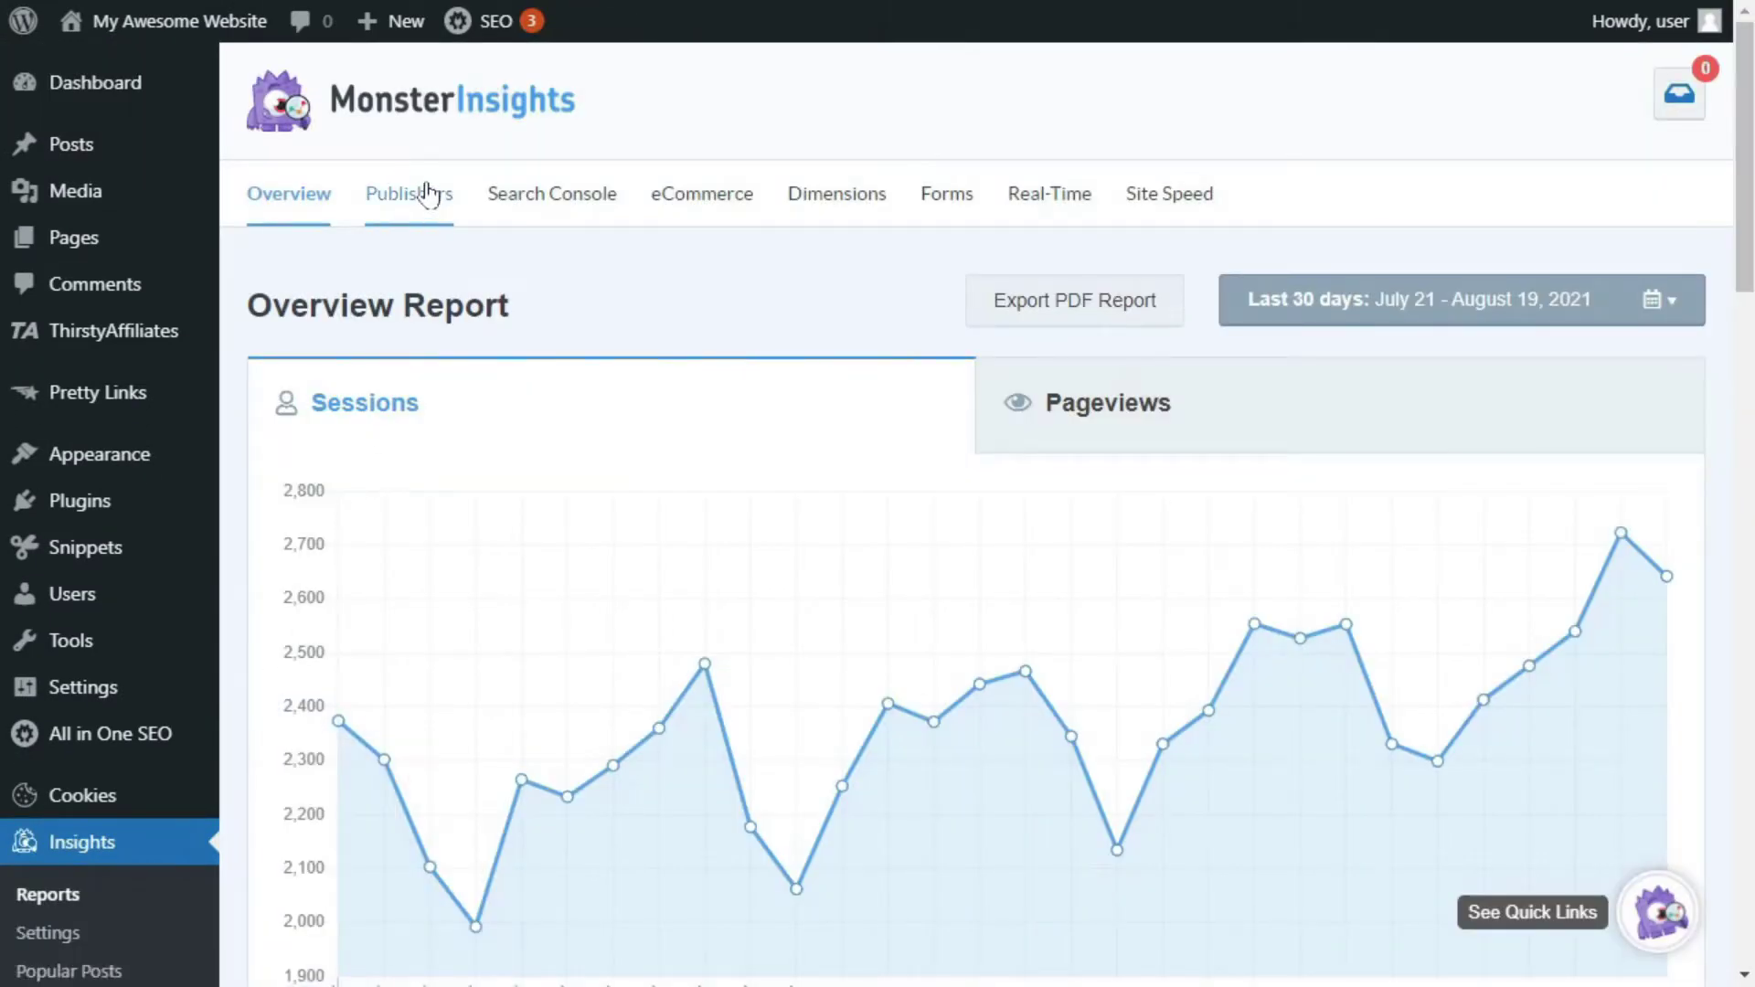
pyautogui.click(427, 194)
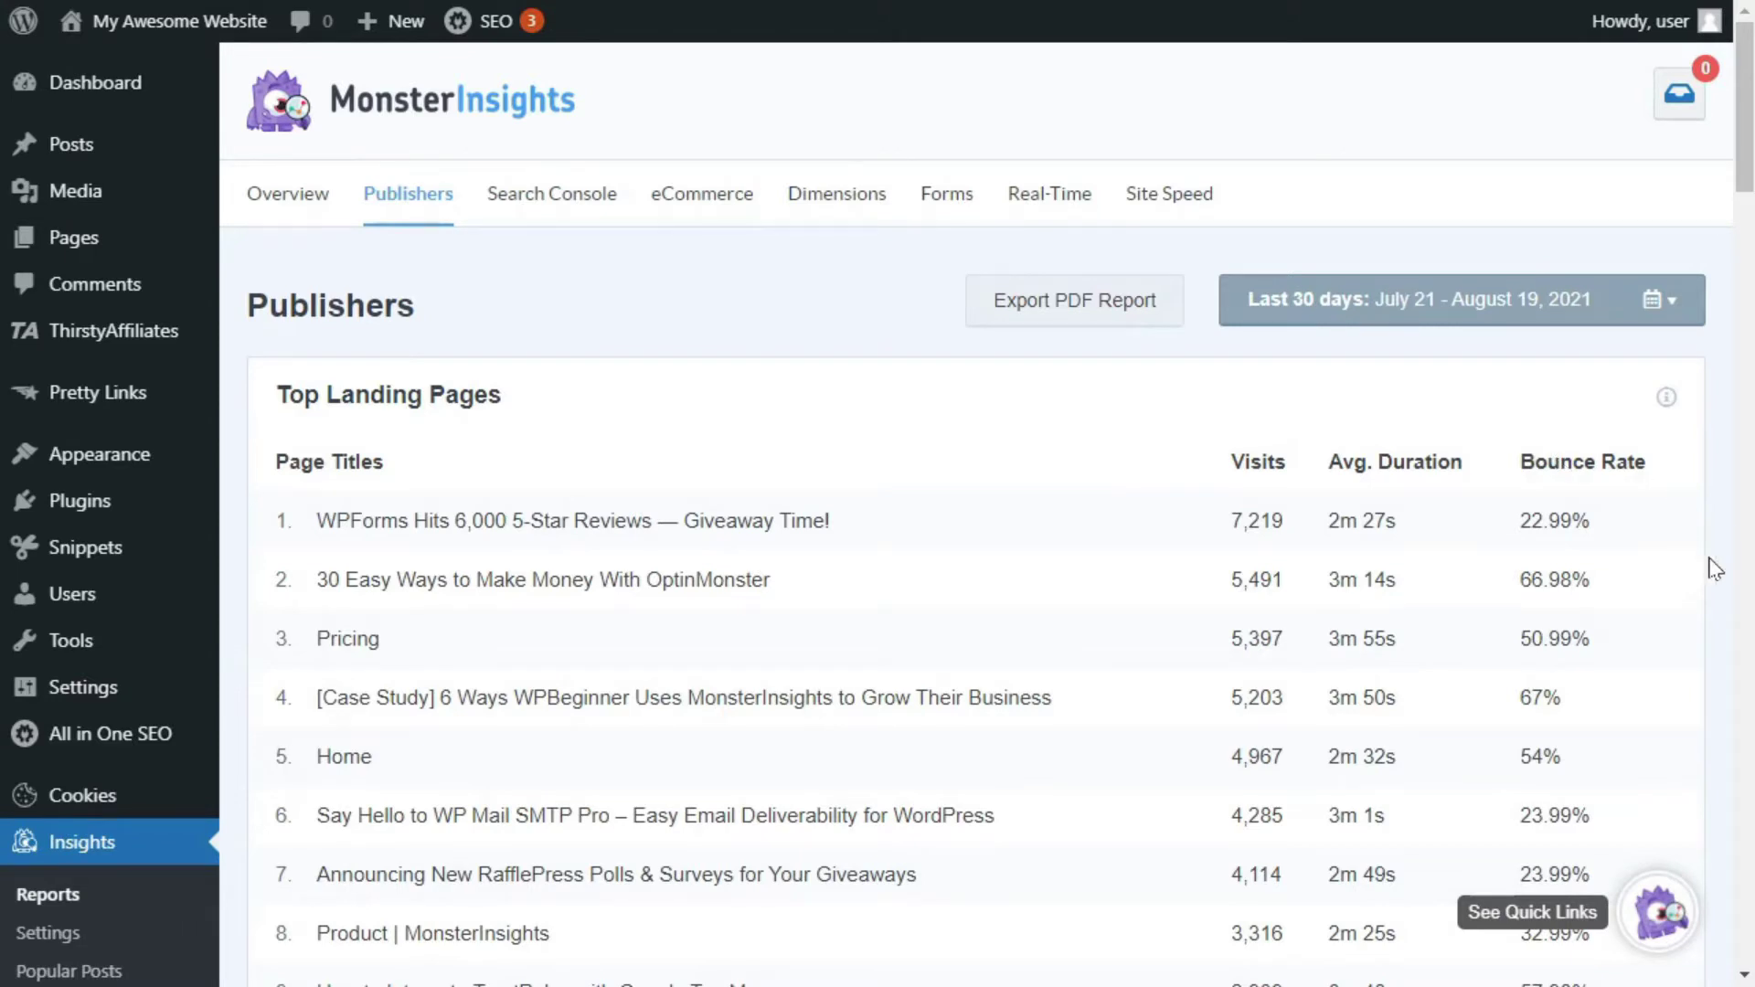
pyautogui.scroll(-2, 1716, 568)
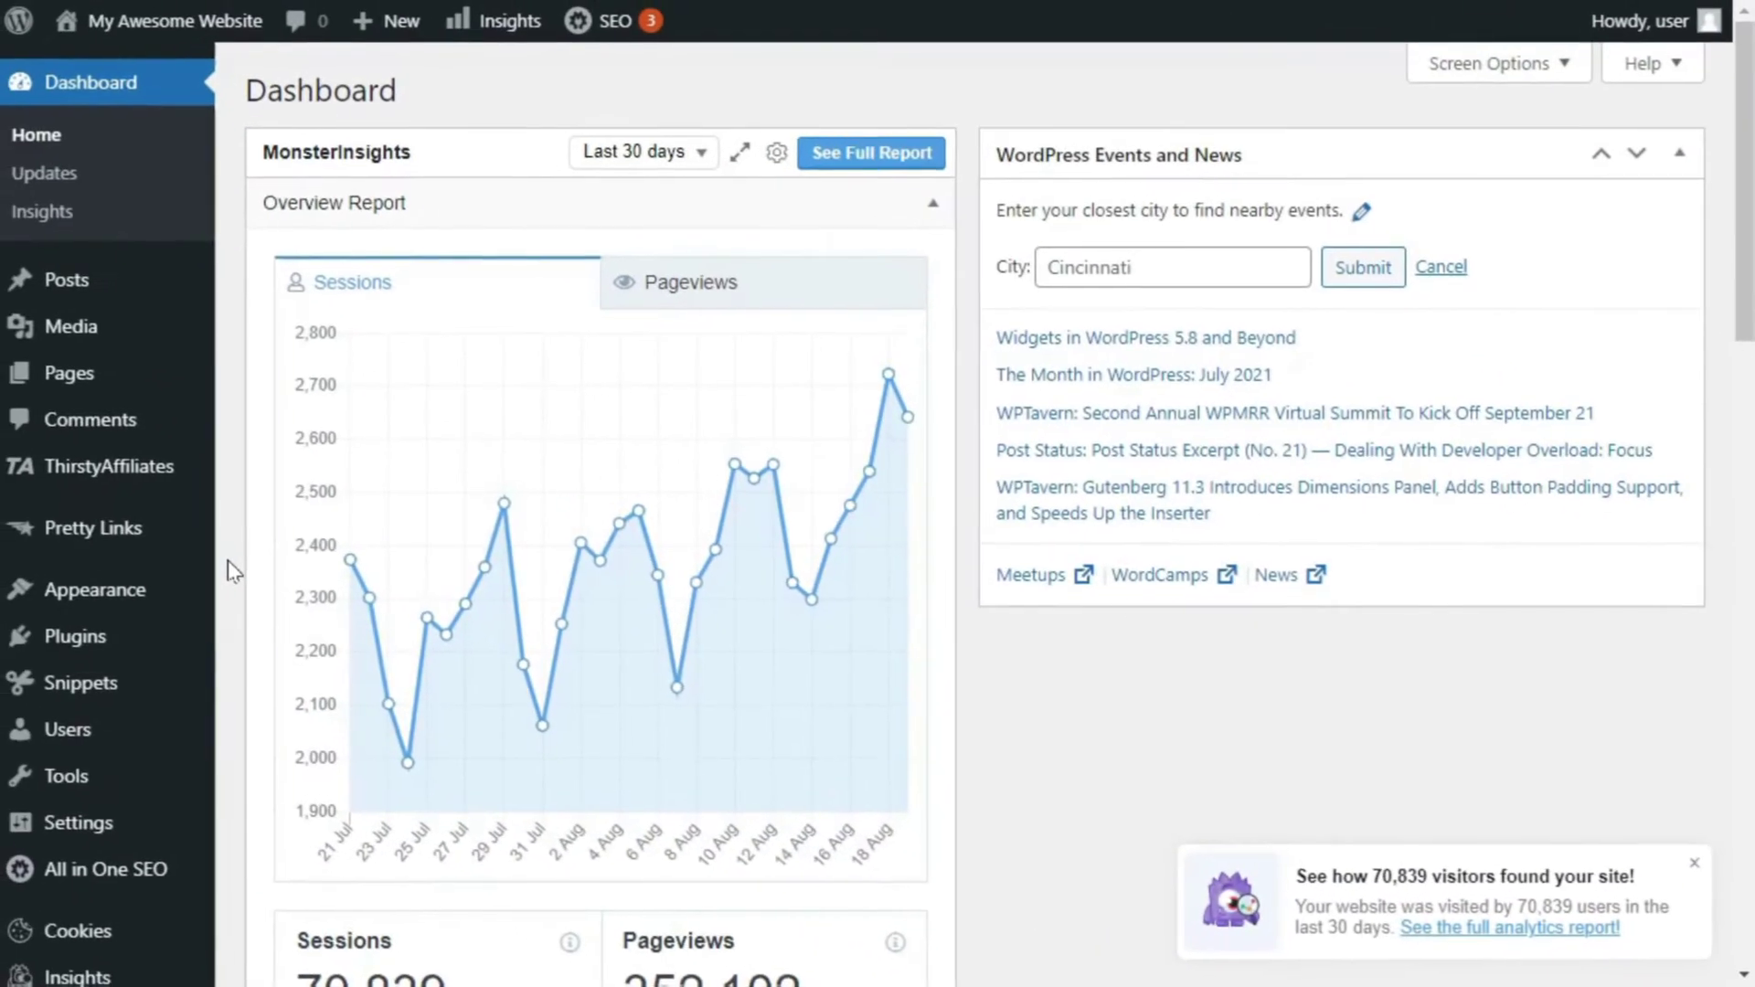
pyautogui.scroll(-2, 231, 569)
# Switch MonsterInsights Reports to the Search Console tab and scroll its last-30-days results.
pyautogui.moveTo(37, 854)
pyautogui.click(274, 678)
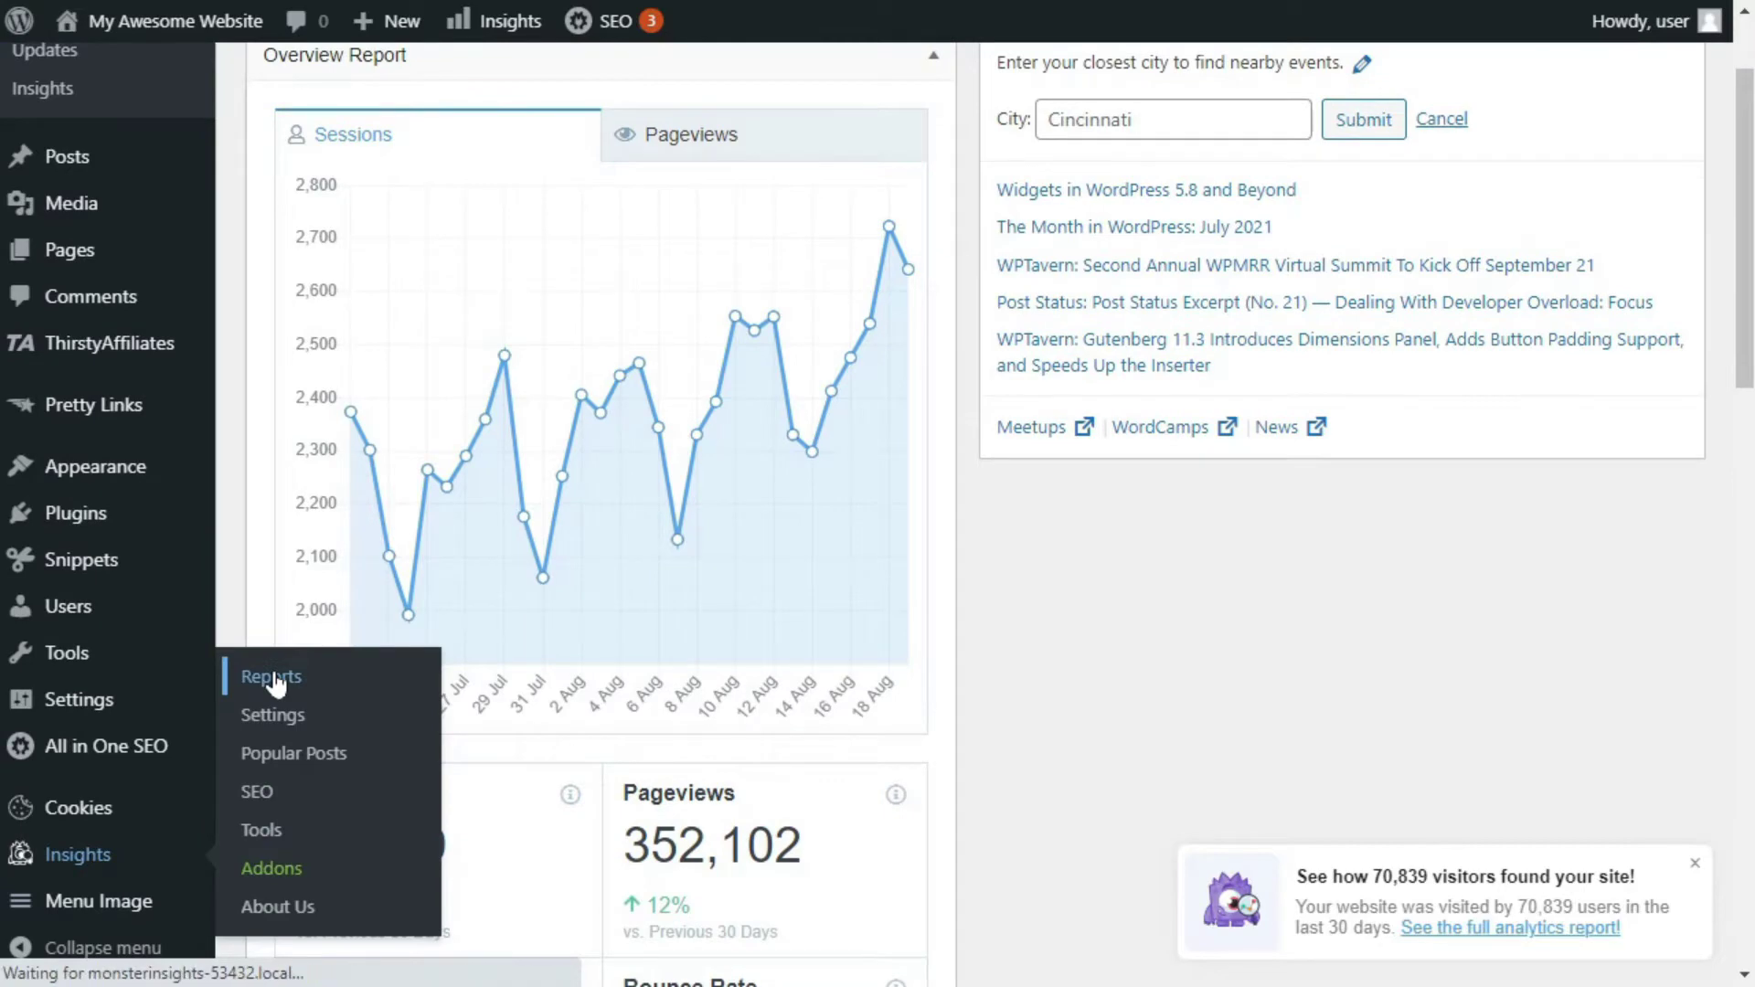
pyautogui.click(565, 208)
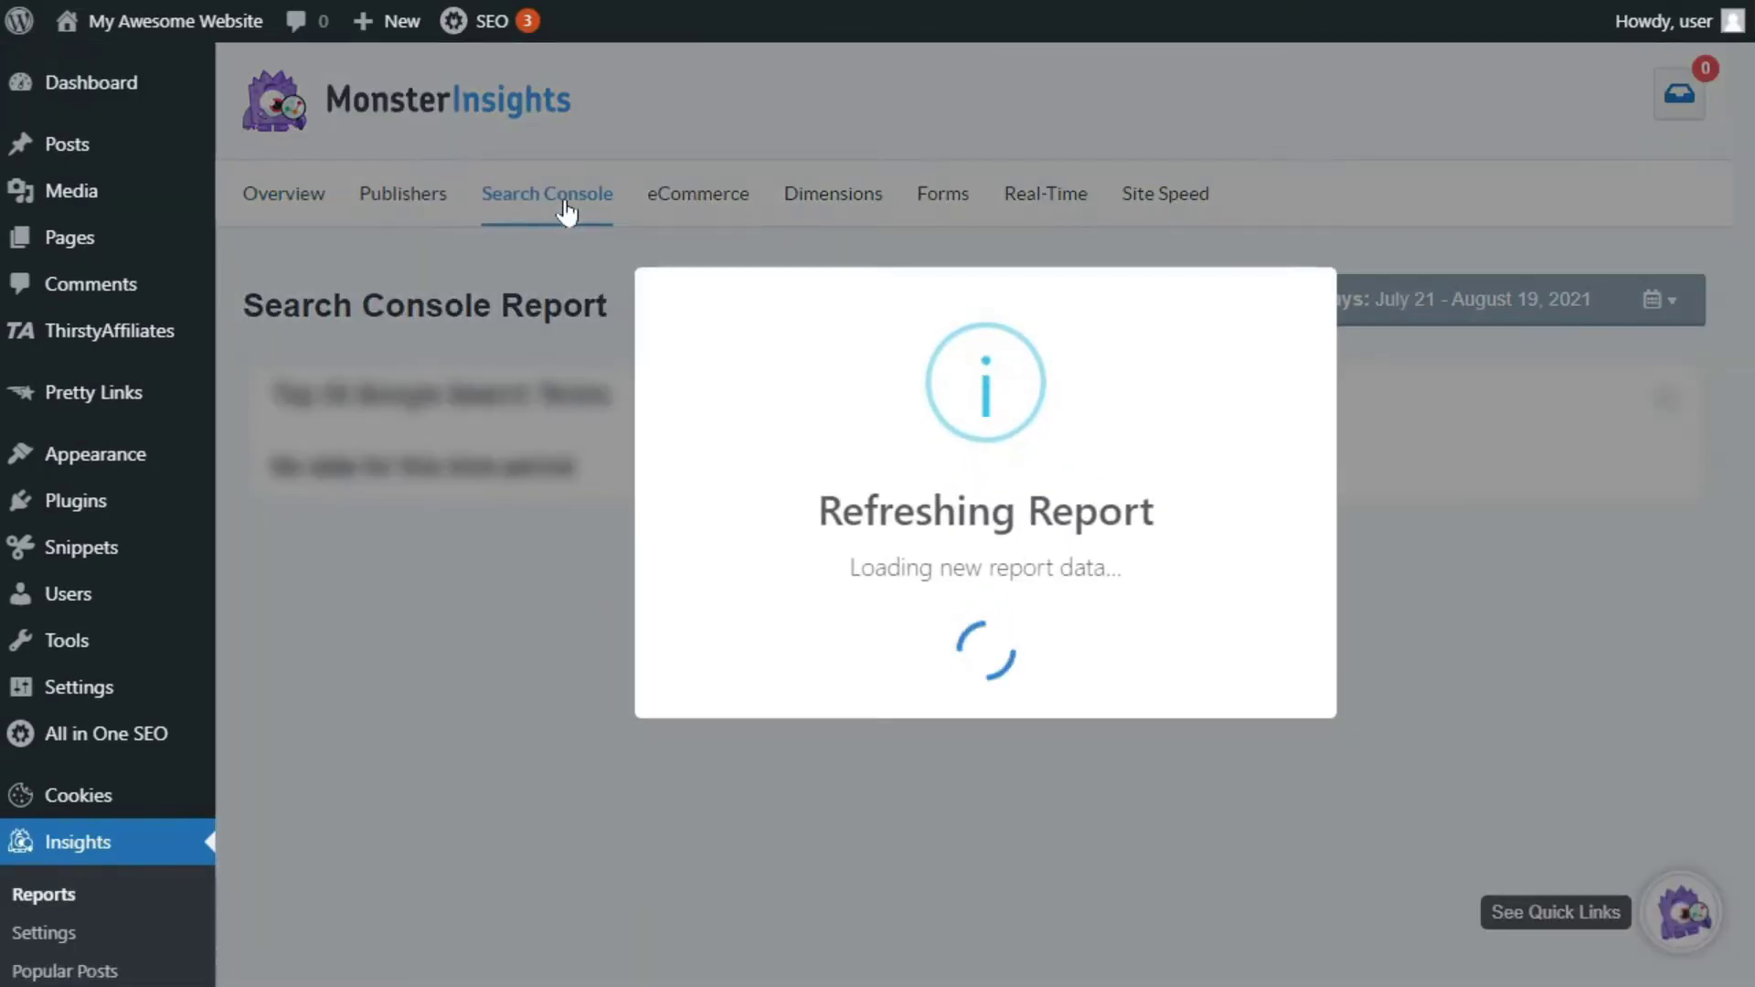
pyautogui.scroll(-2, 566, 208)
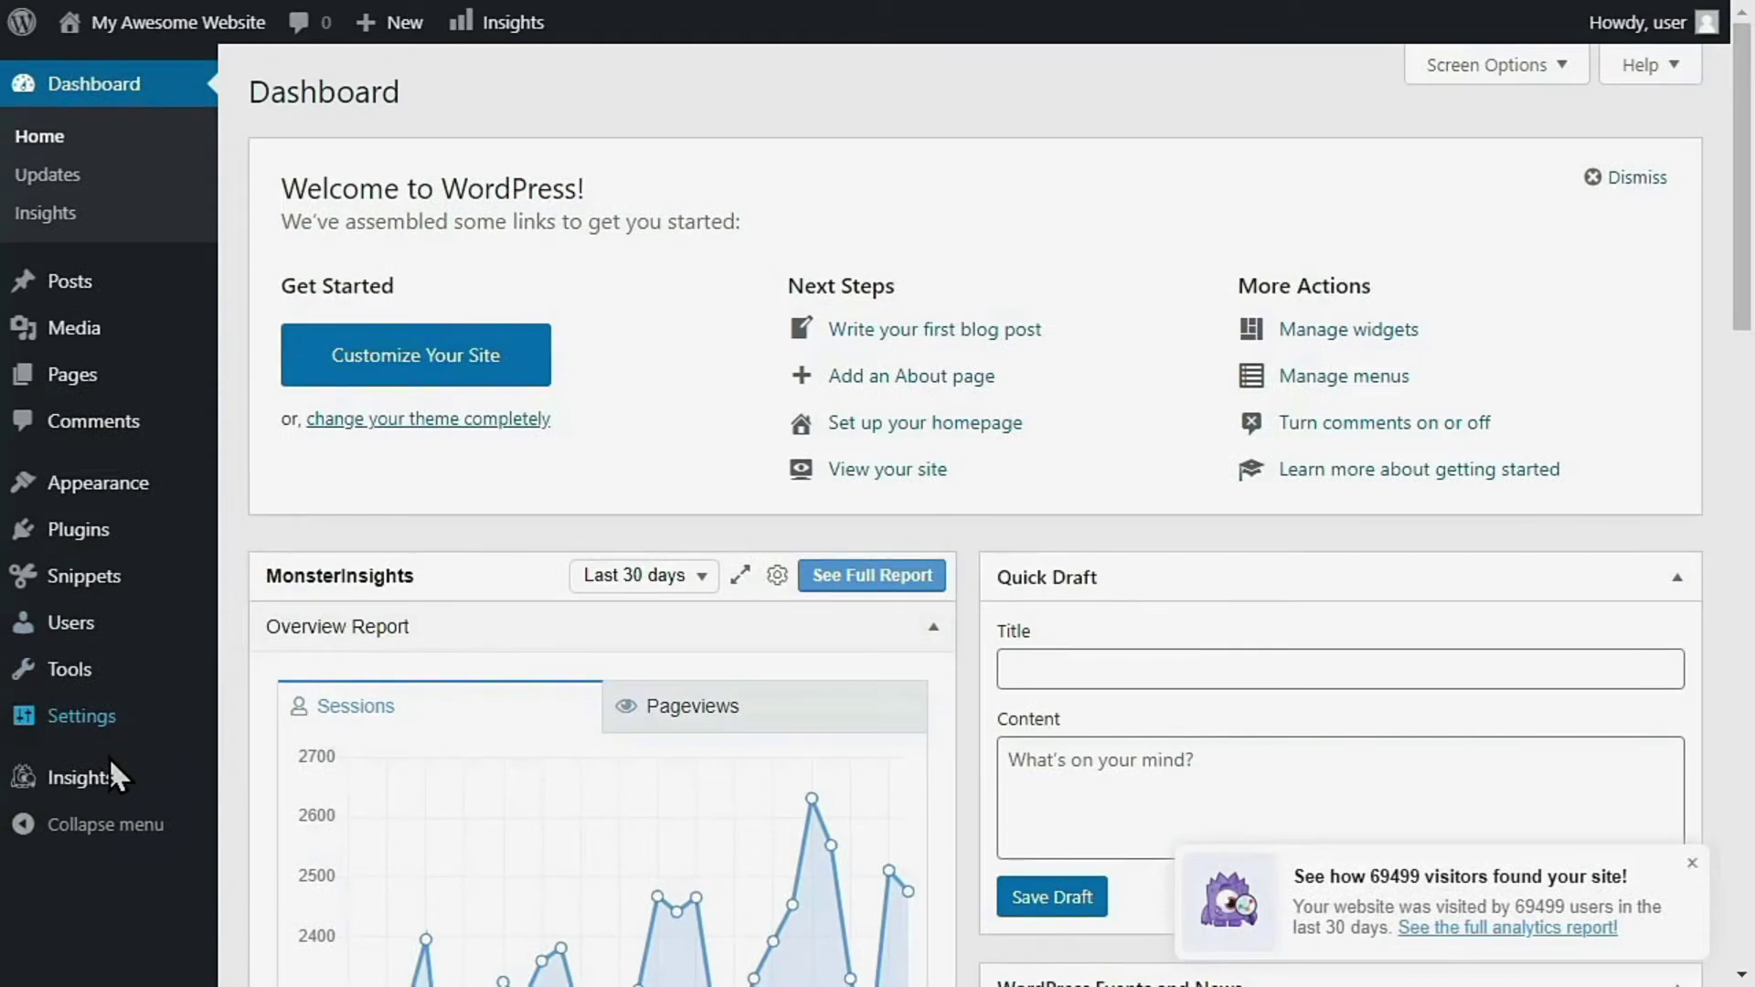
# Show the Overview Report sessions chart for June 21 – July 20, 2020 under Insights > Reports.
pyautogui.moveTo(113, 777)
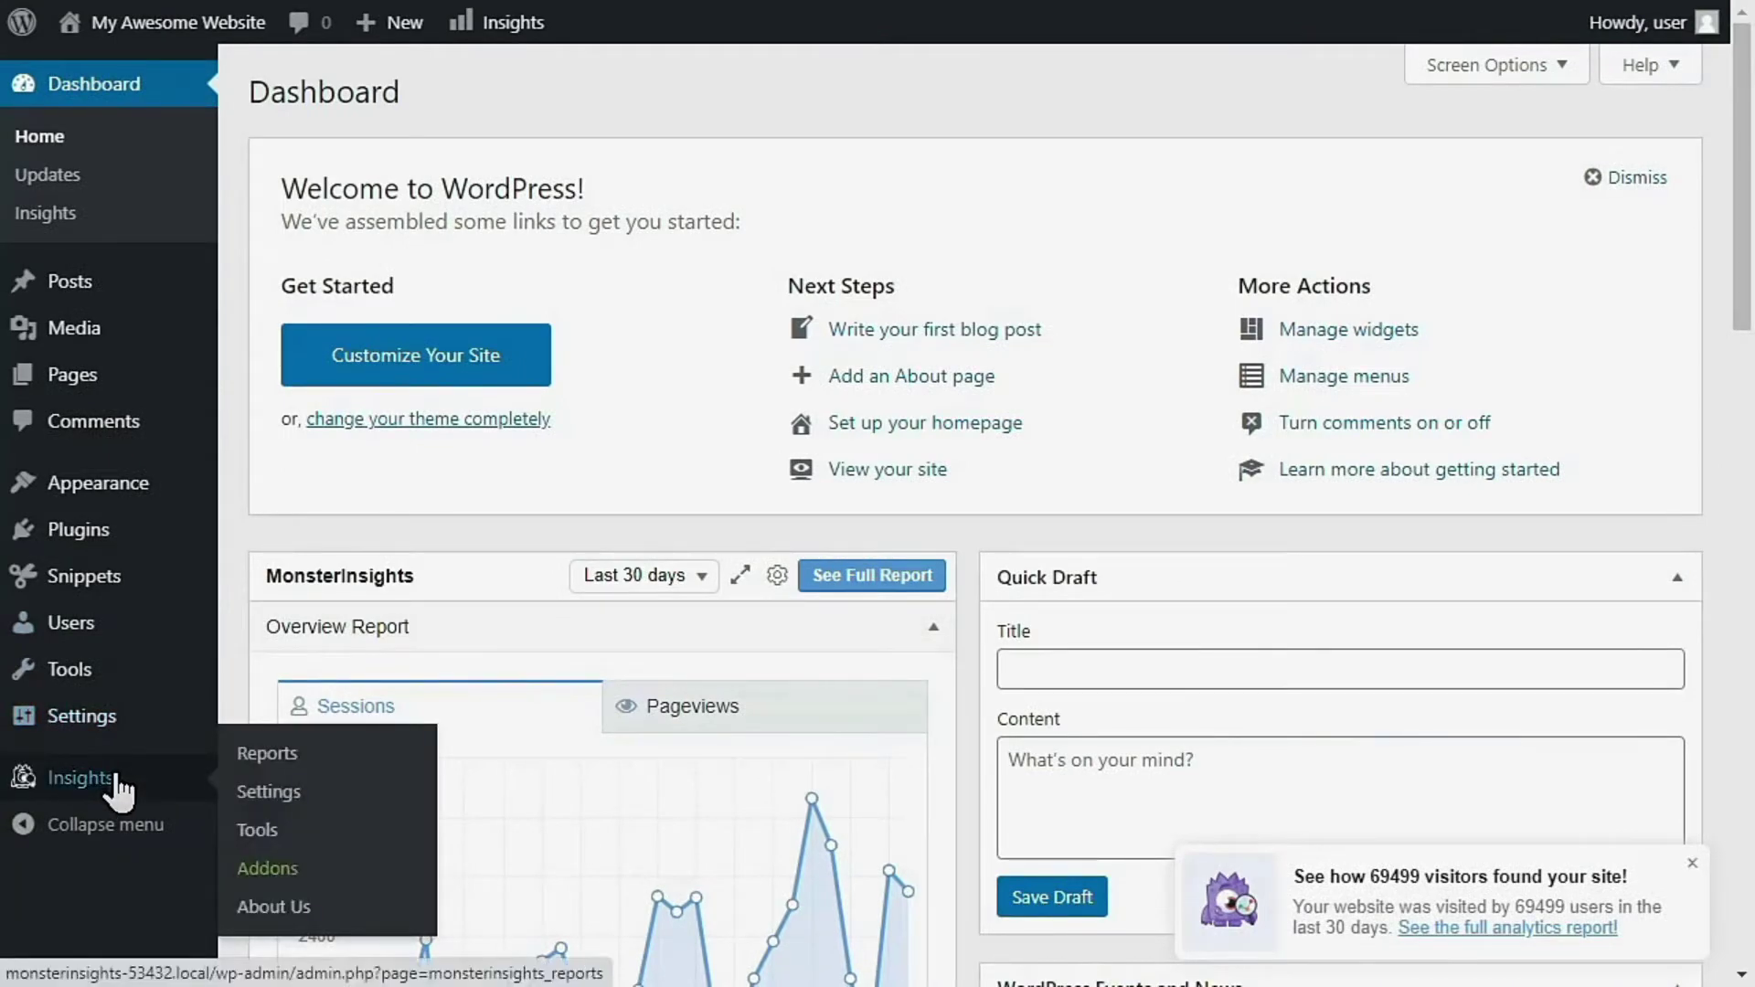
pyautogui.click(268, 794)
pyautogui.click(607, 188)
pyautogui.middleClick(340, 380)
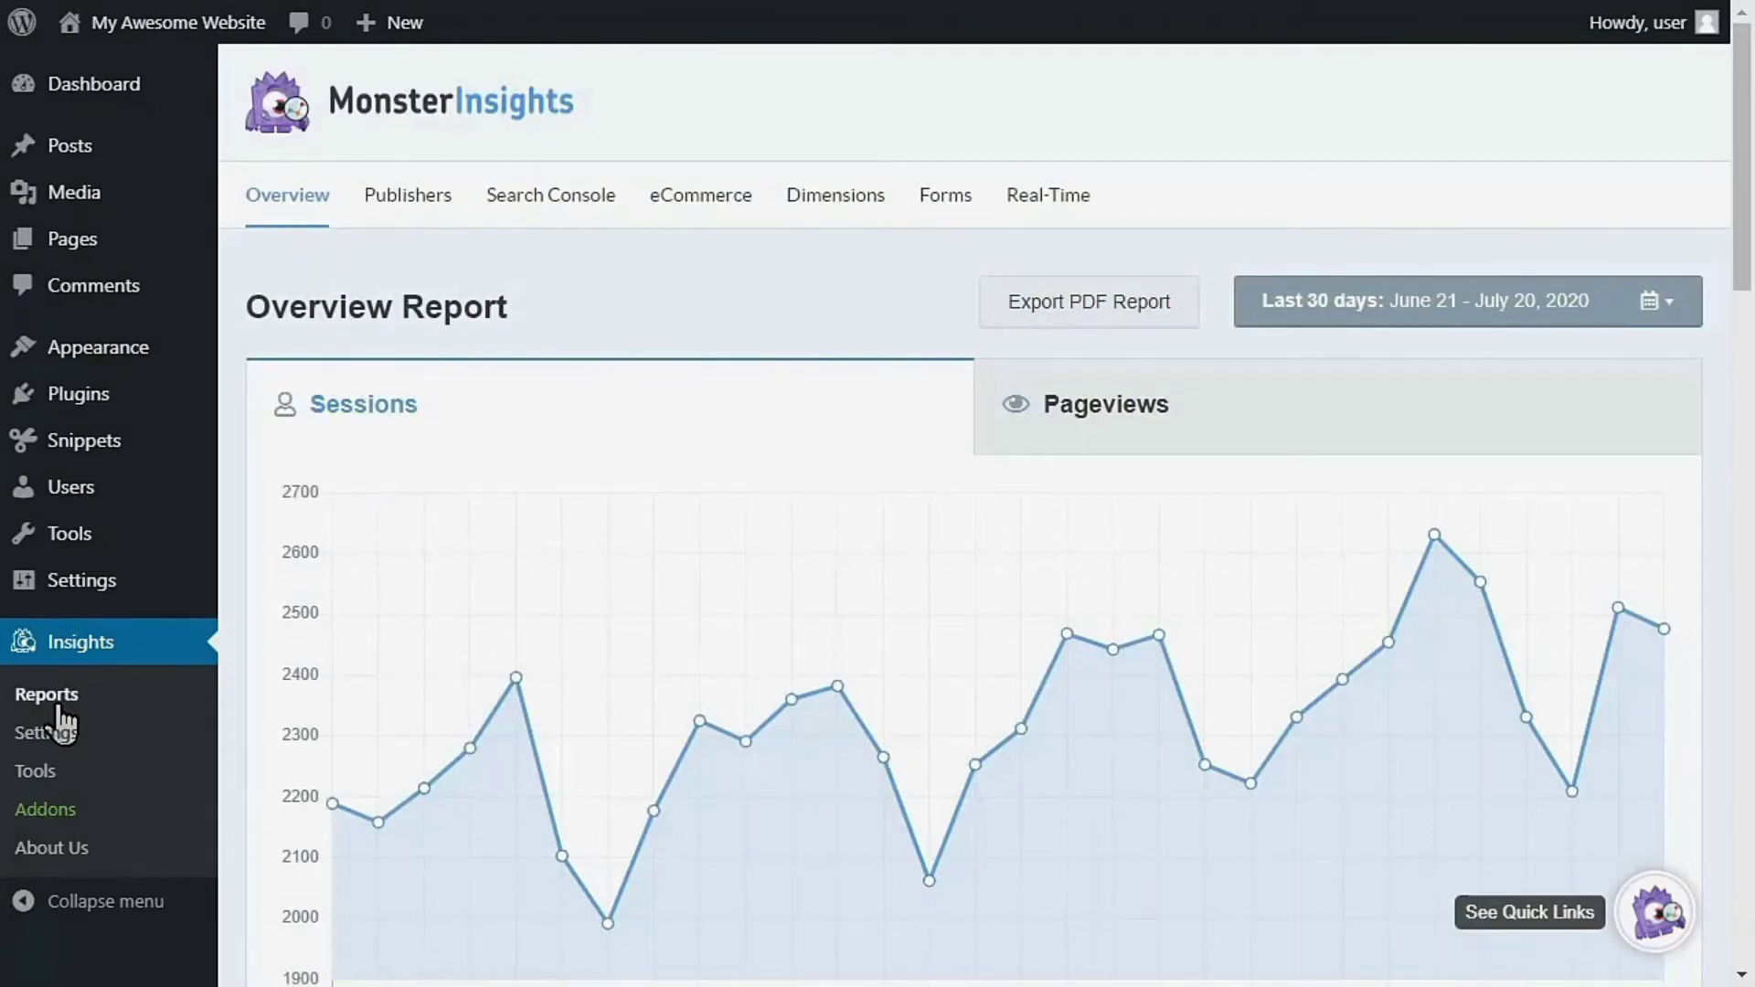
# Scroll the Publishers report from Top Landing Pages down to Interests and Scroll Depth.
pyautogui.click(408, 196)
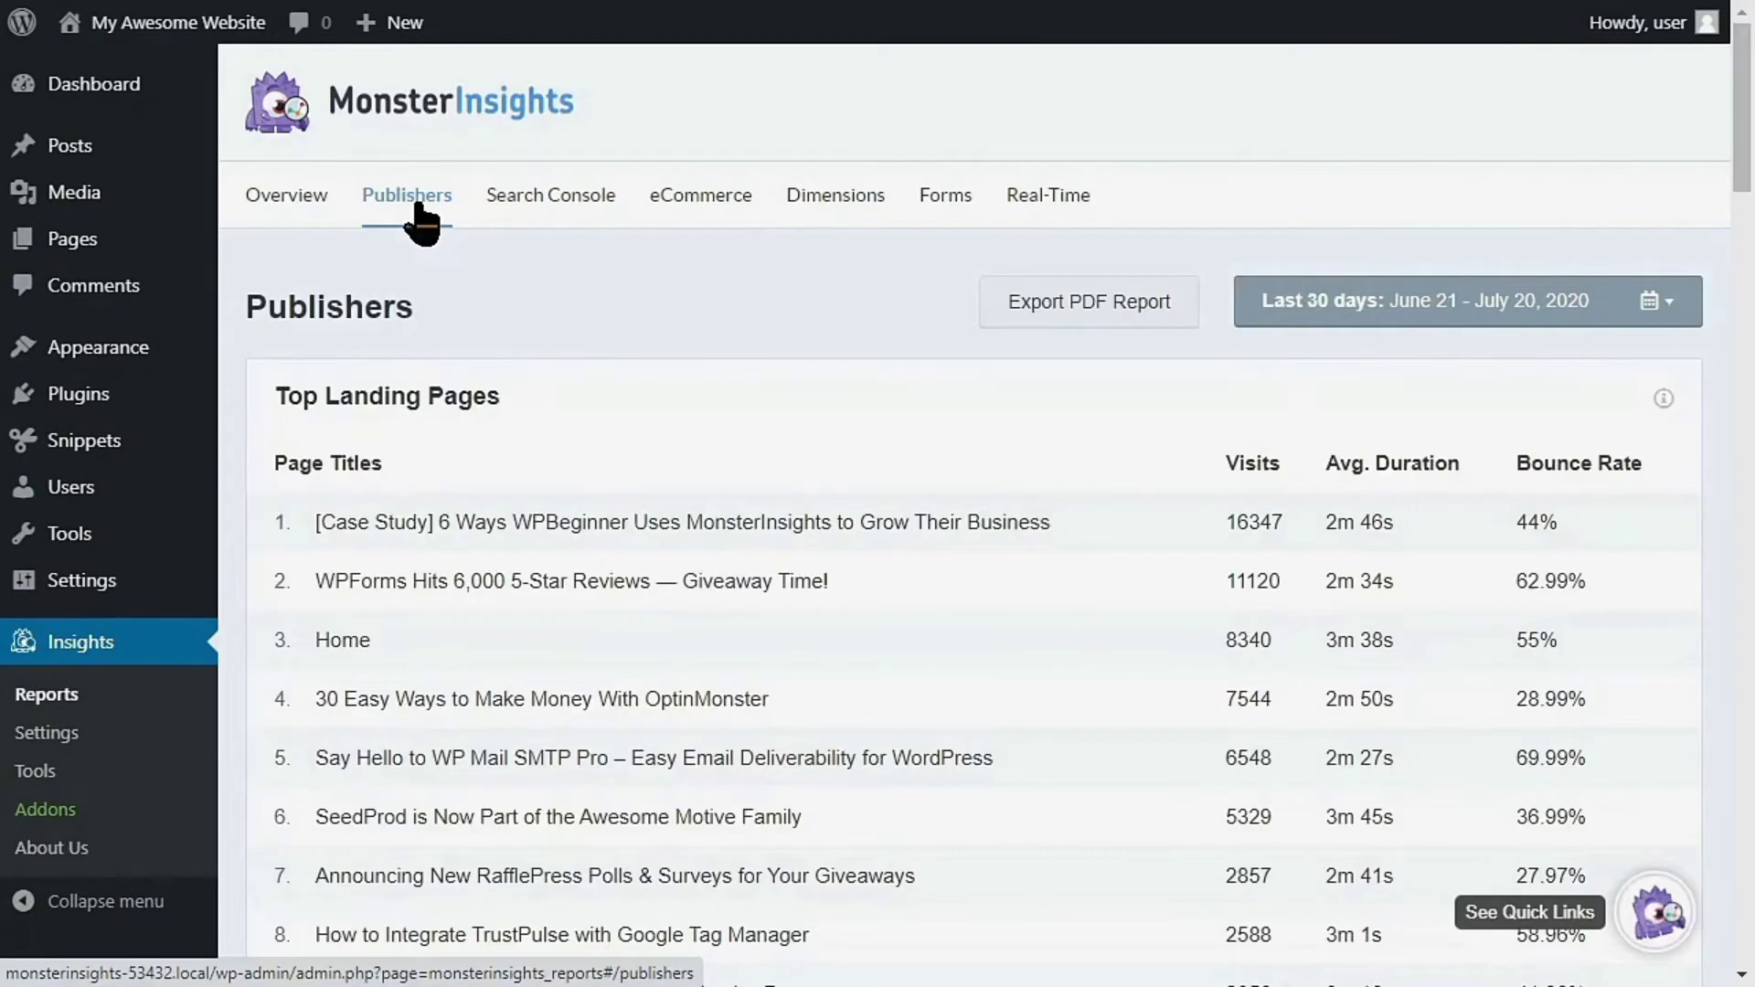
pyautogui.scroll(-1, 243, 331)
pyautogui.scroll(-20, 242, 331)
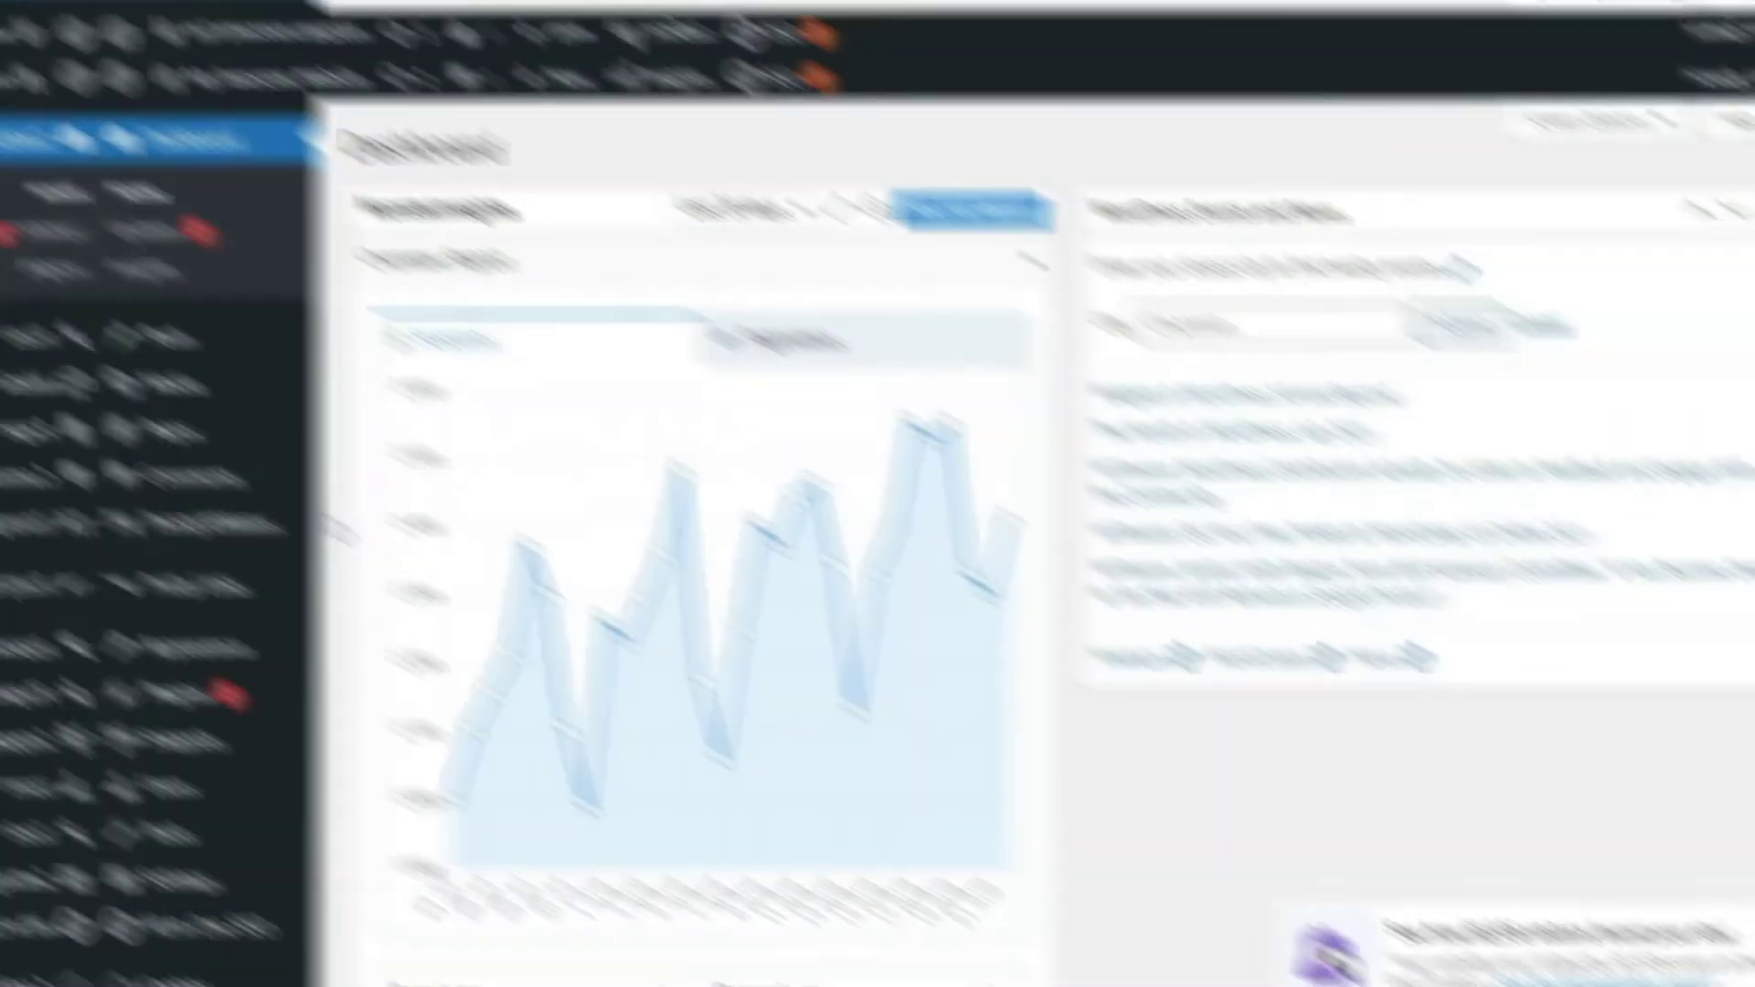
# Browse the Insights Addons page through cards like Ads, AMP, Forms and Google Optimize.
pyautogui.scroll(-2, 234, 463)
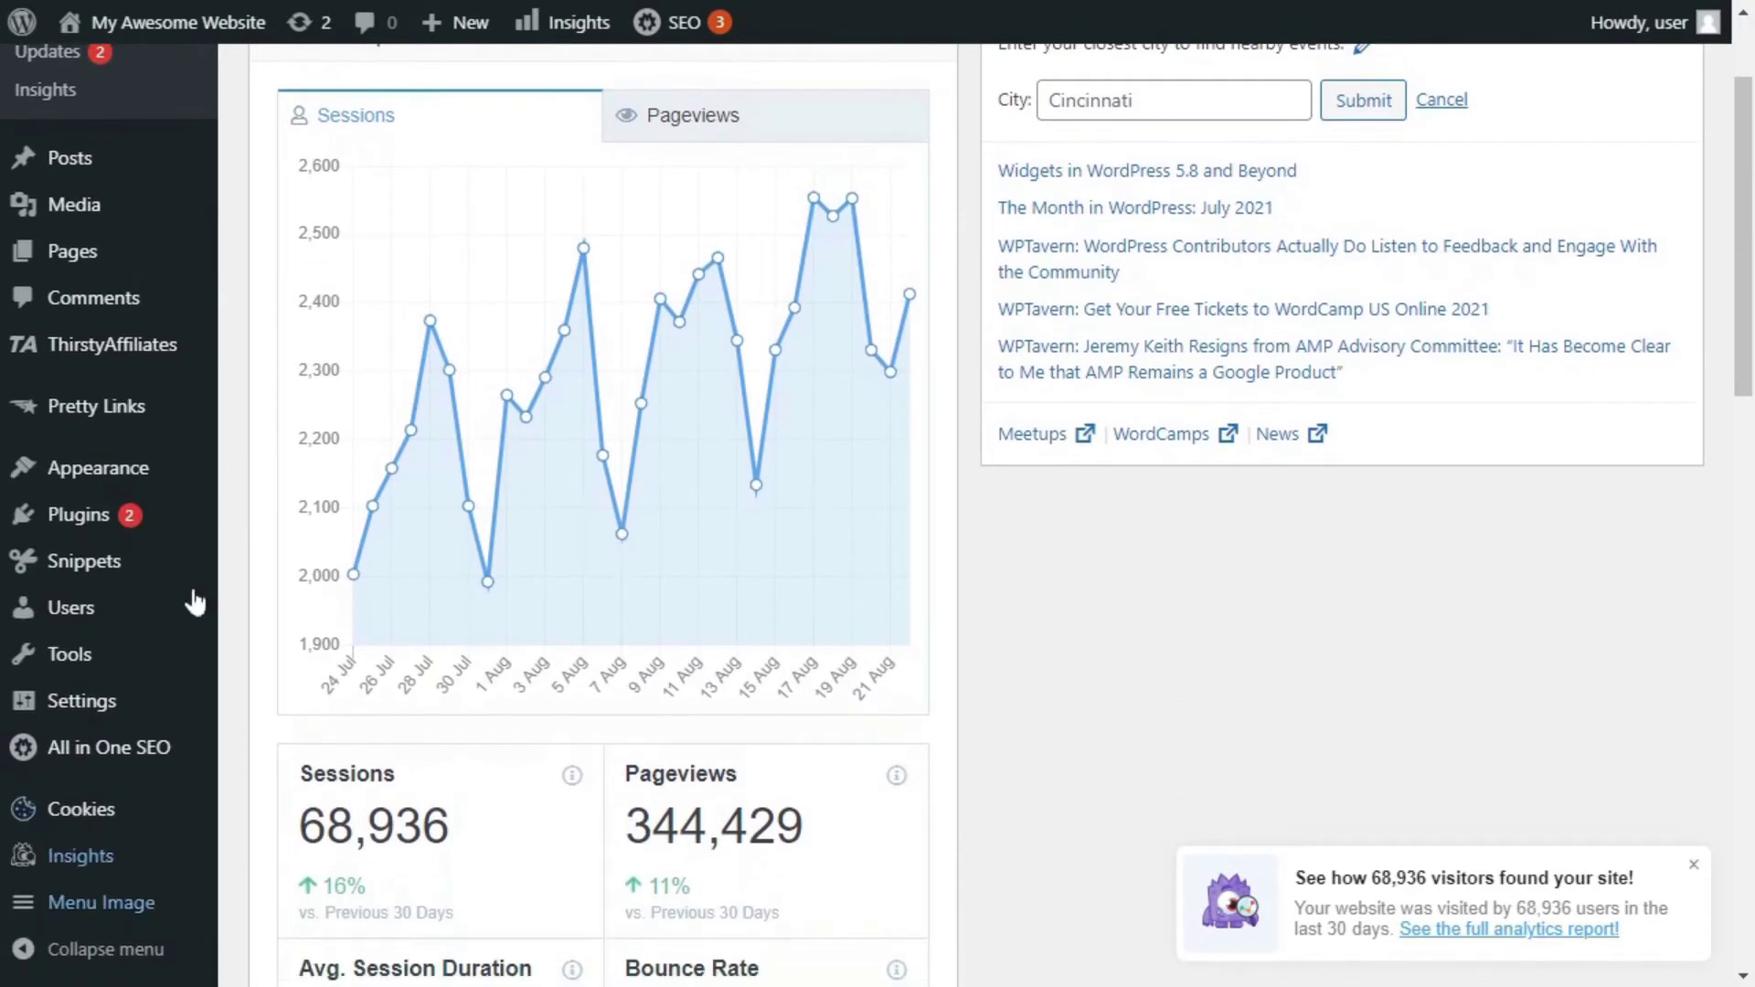
pyautogui.moveTo(107, 867)
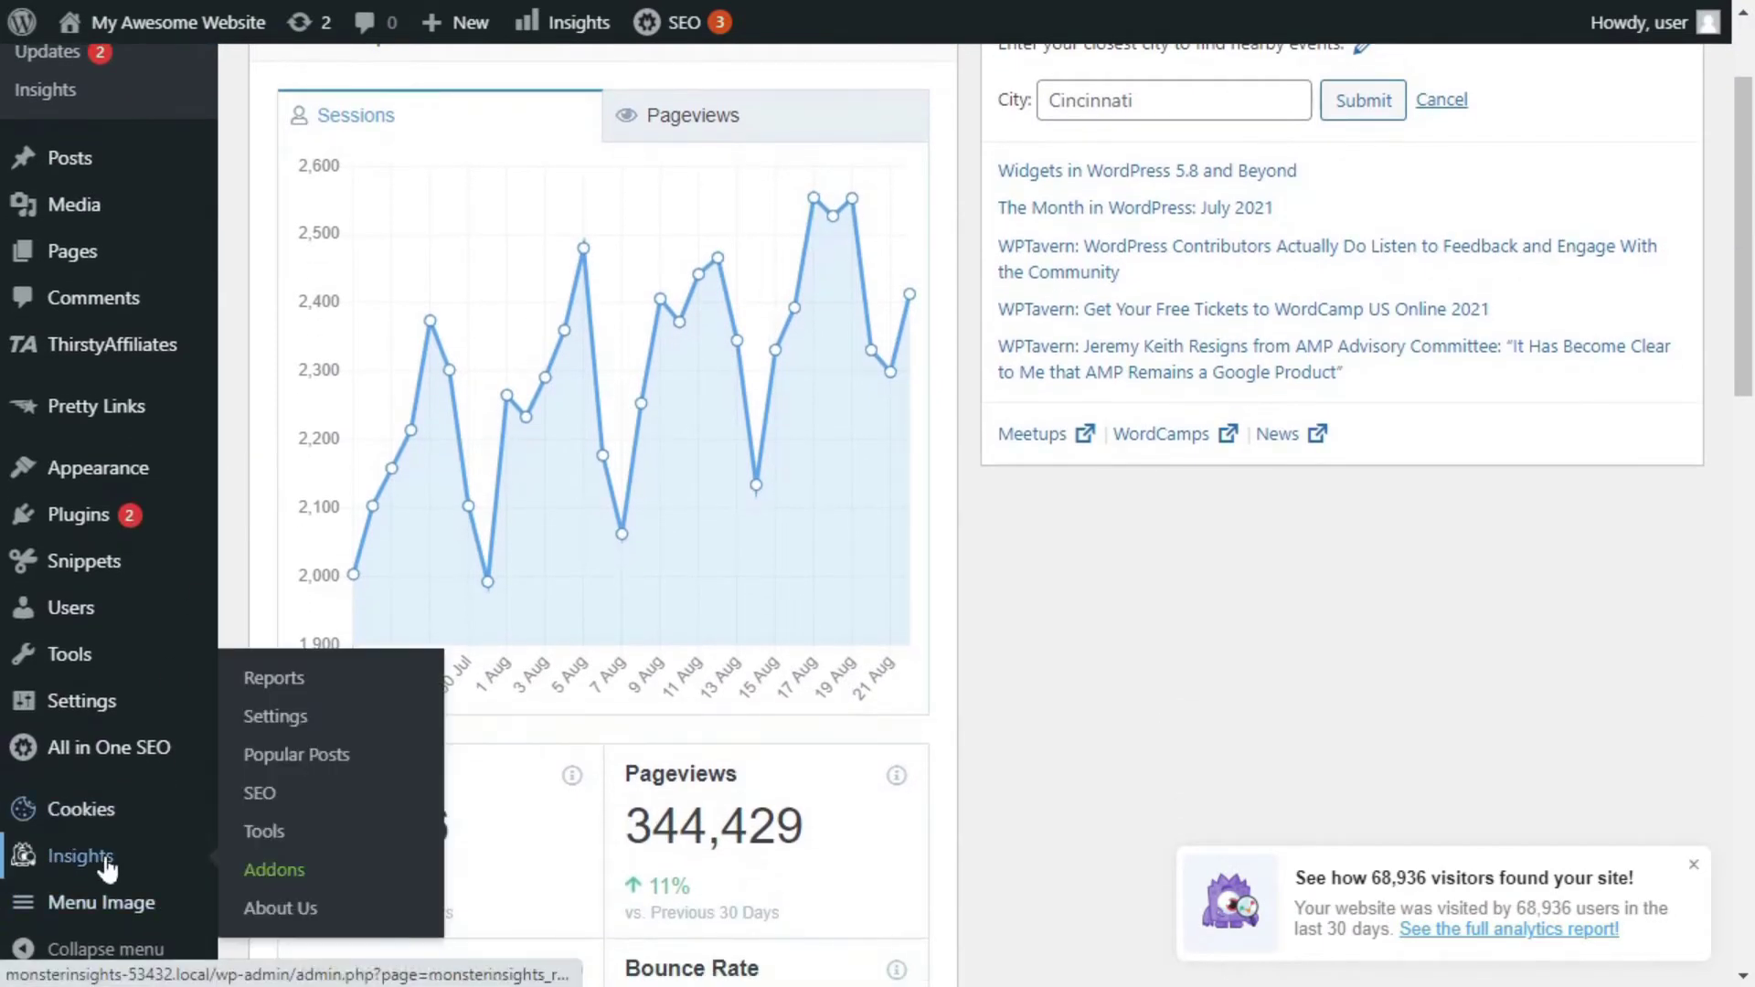
pyautogui.click(273, 875)
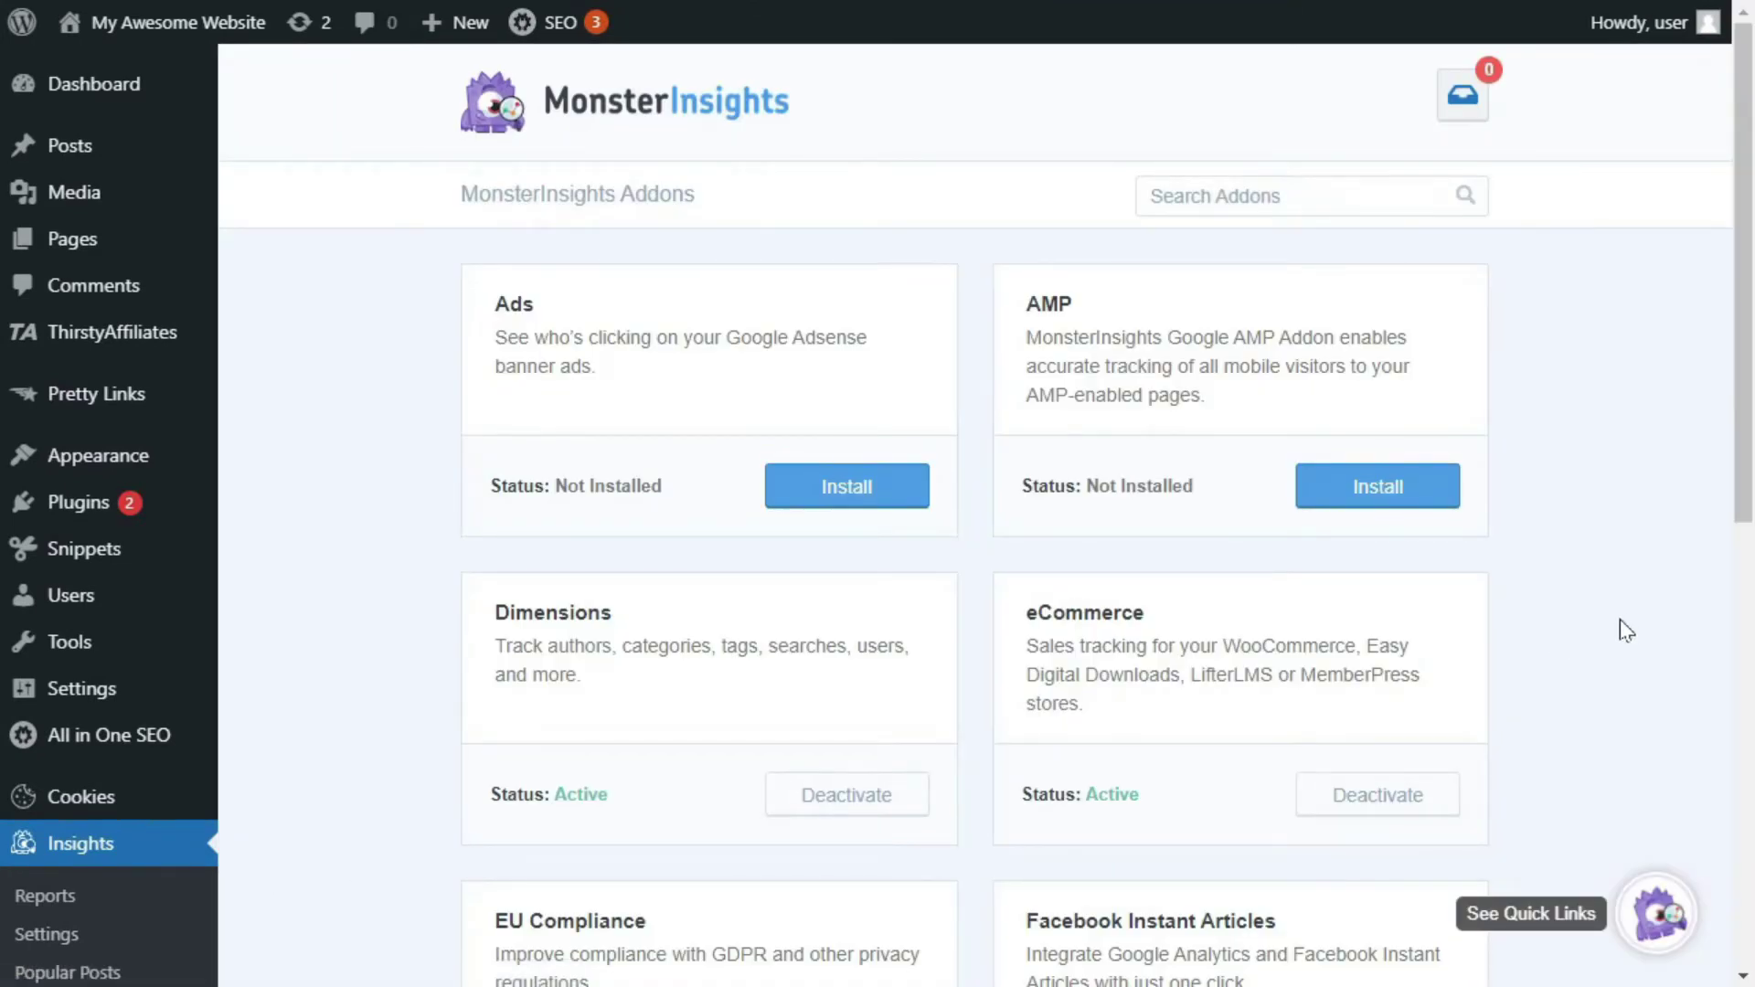
pyautogui.scroll(-7, 1625, 631)
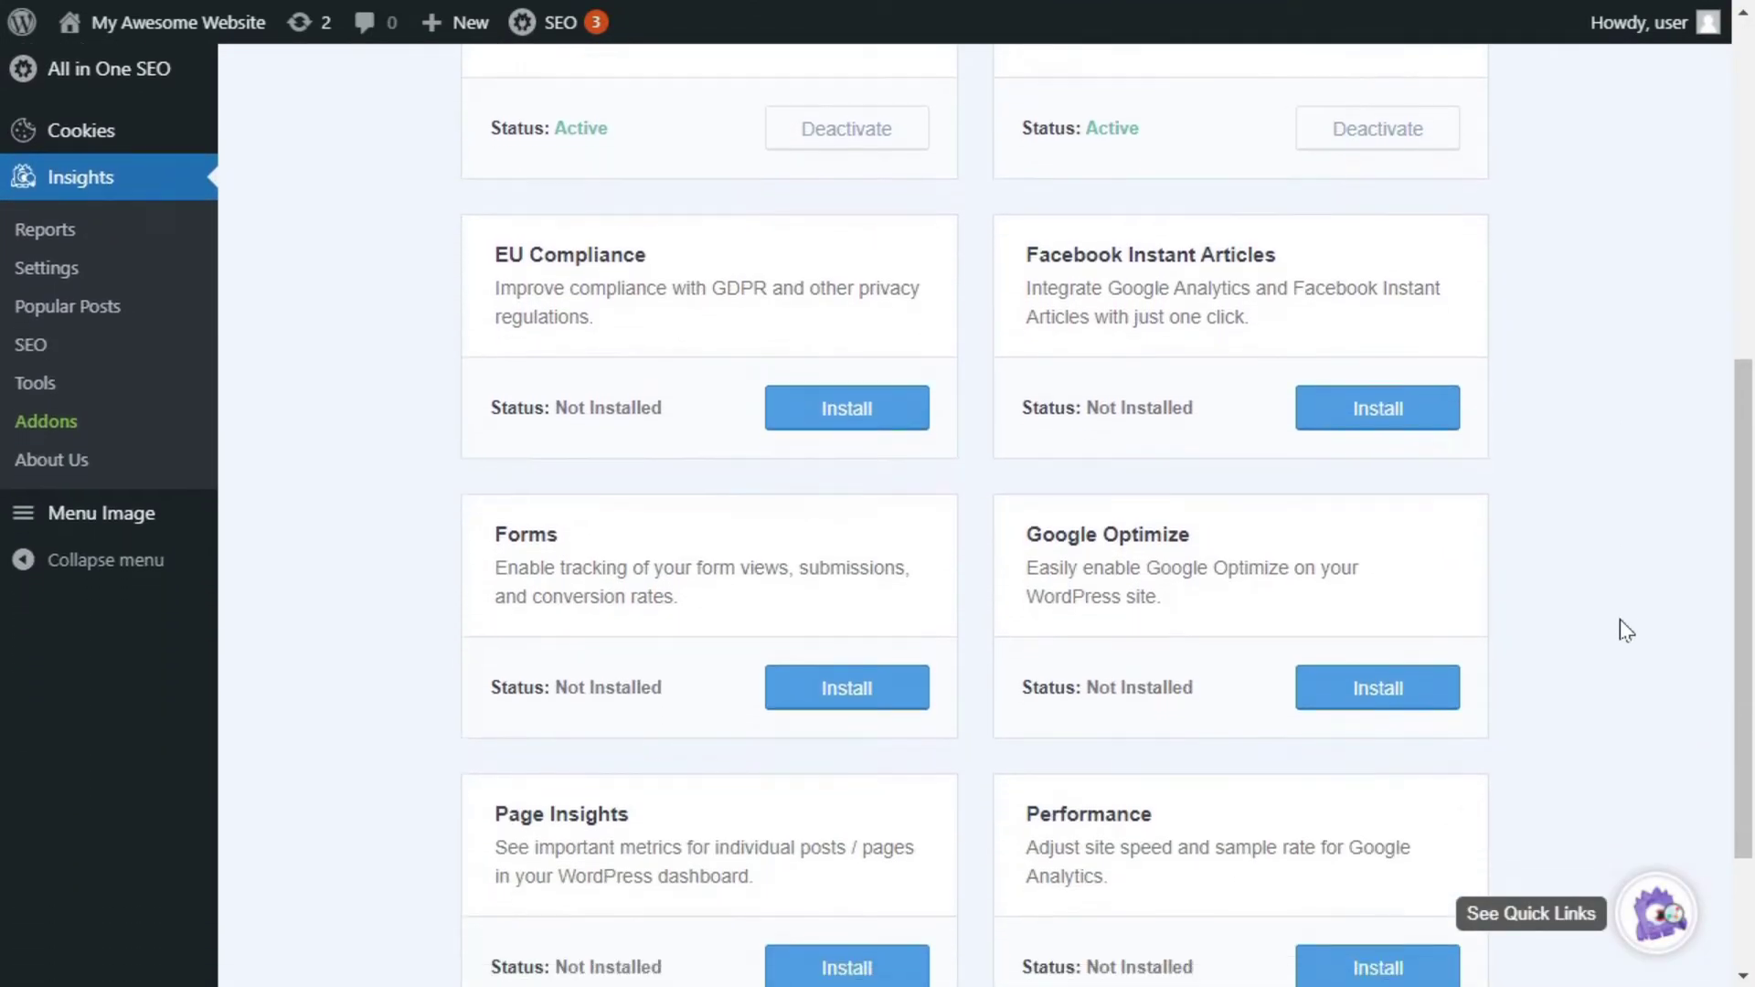
pyautogui.scroll(-2, 1626, 630)
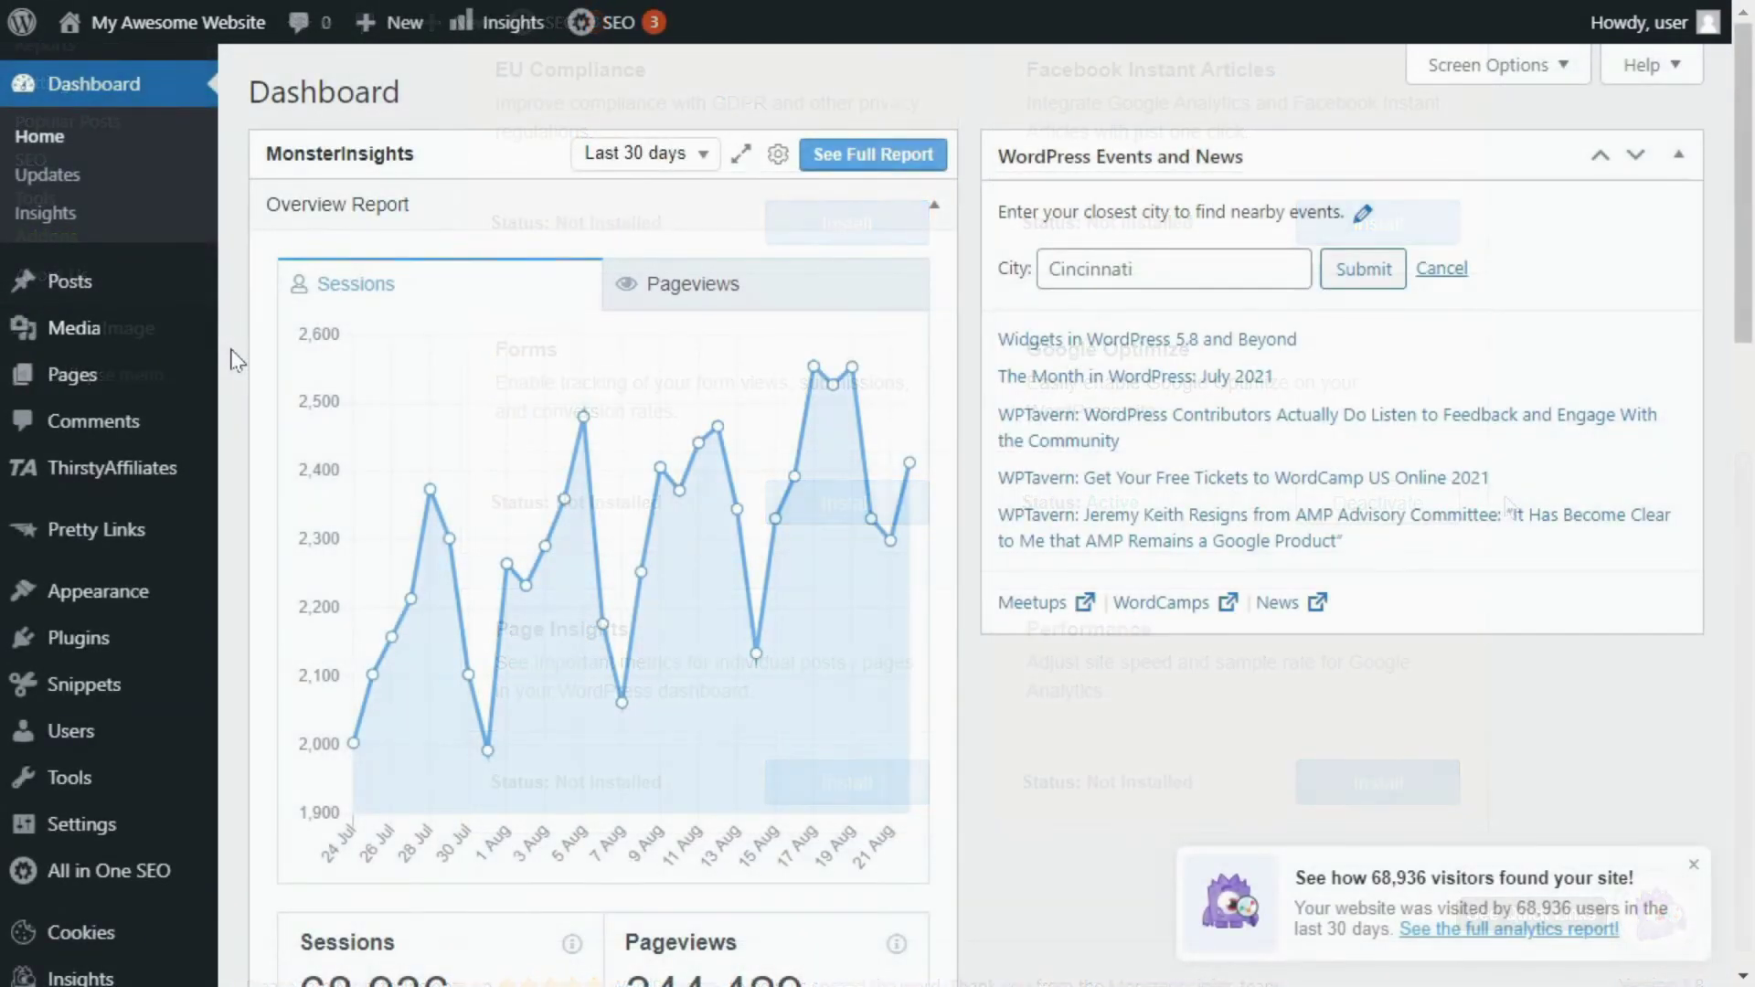
# Bring up MonsterInsights Settings on the Conversions tab.
pyautogui.scroll(-2, 231, 360)
pyautogui.moveTo(81, 868)
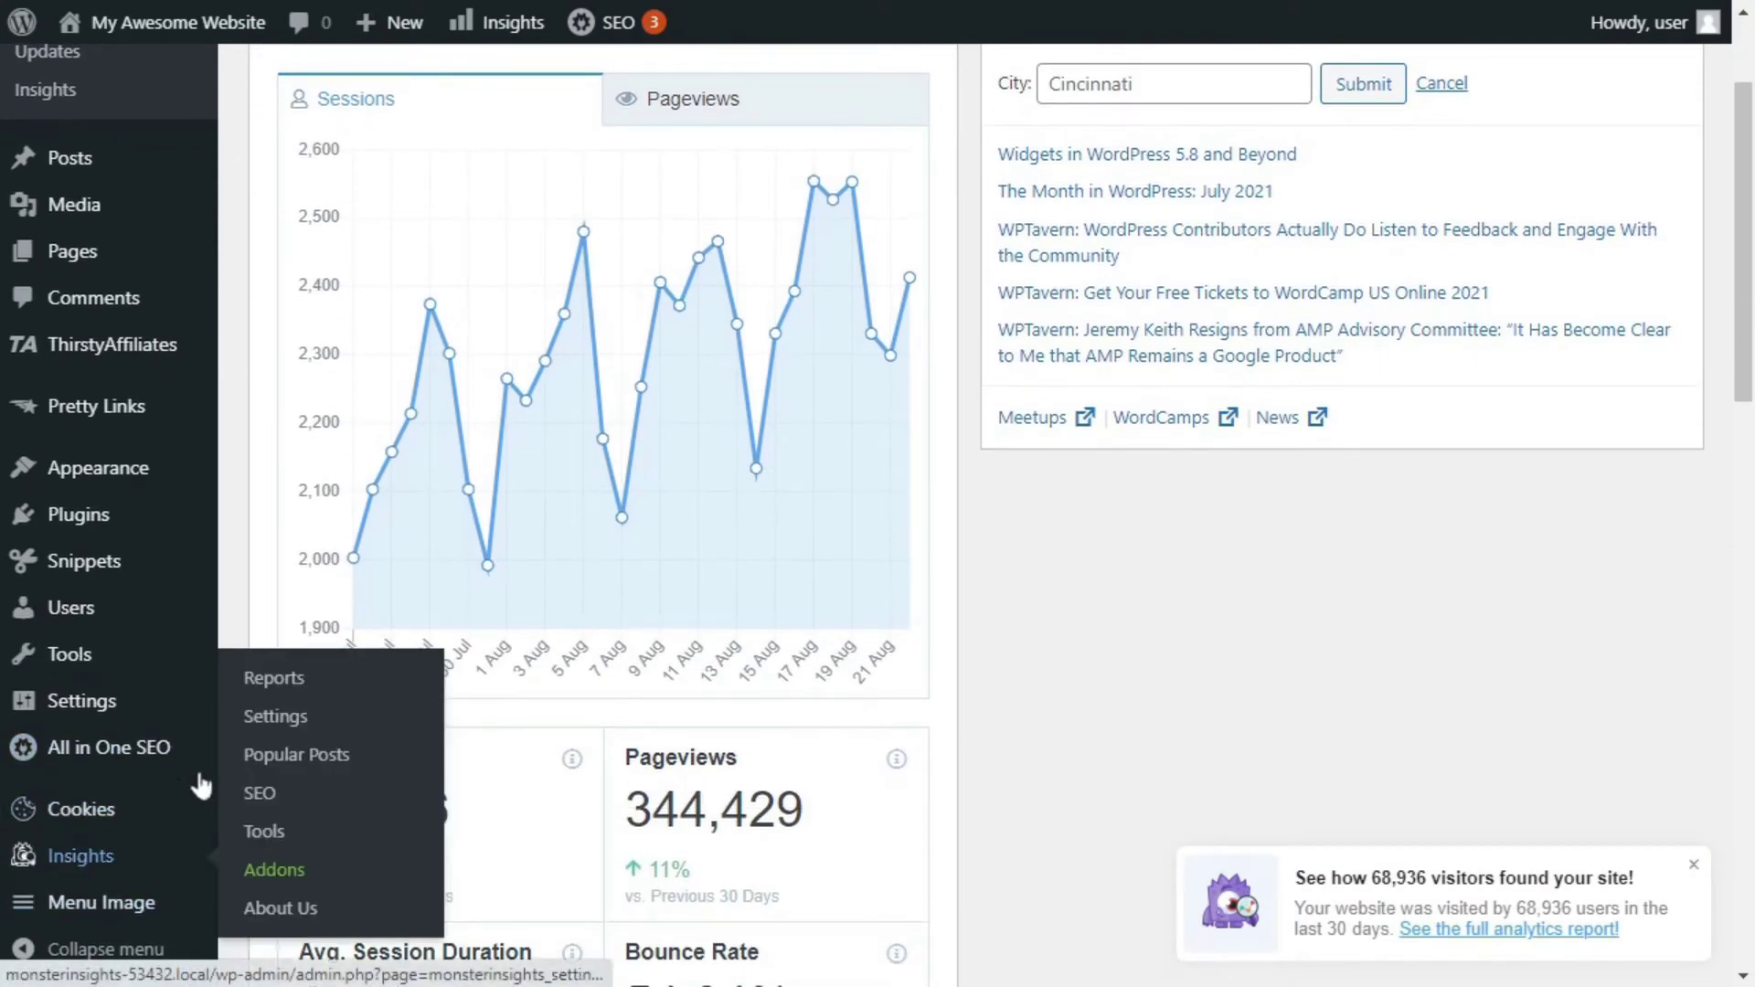
pyautogui.click(274, 719)
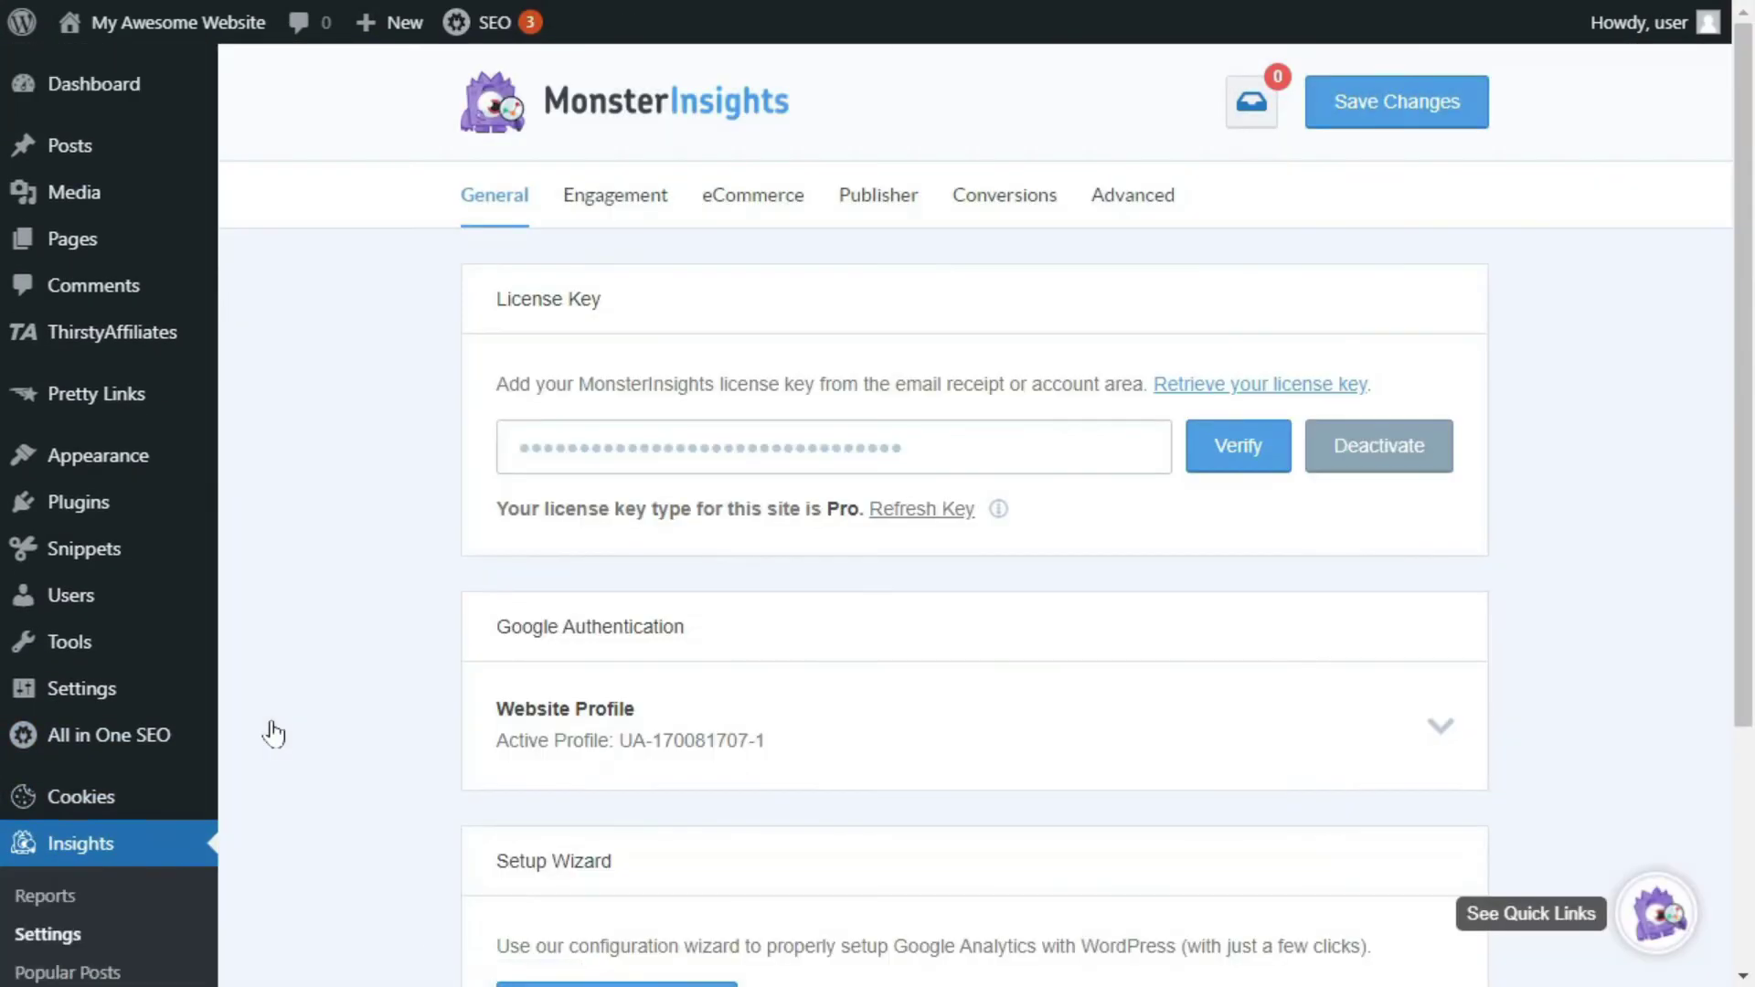
pyautogui.click(1002, 210)
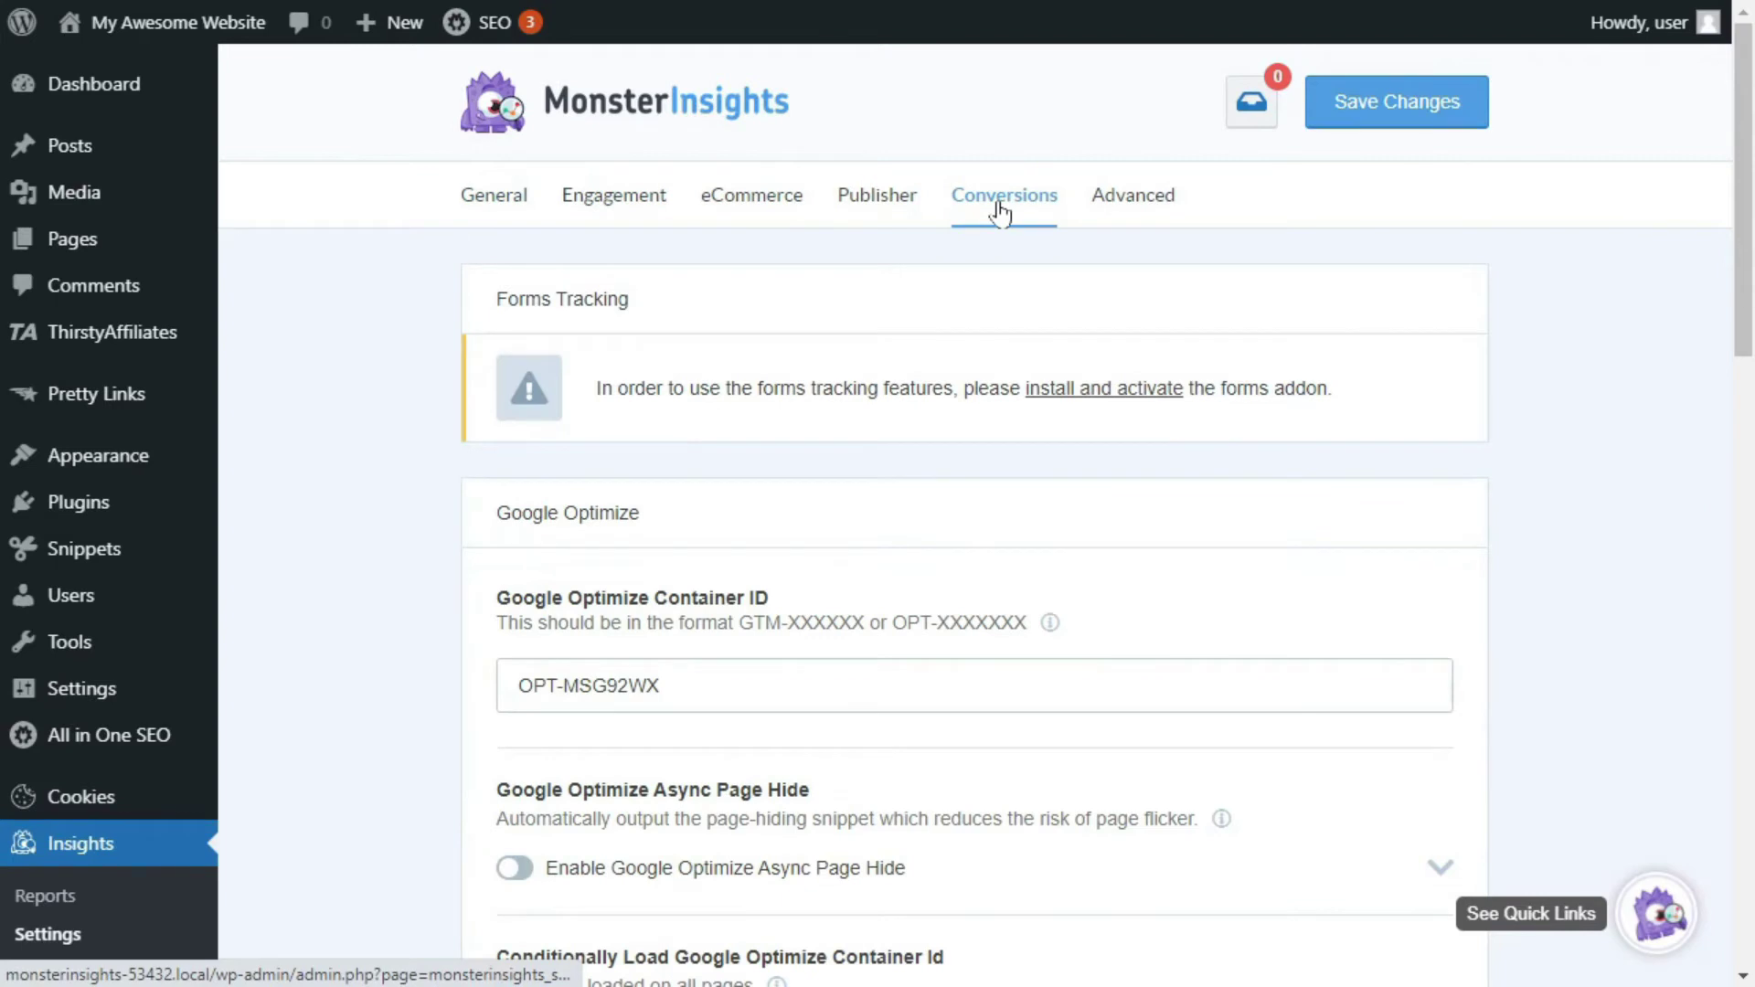
# Switch on the Google Optimize Async Page Hide toggle.
pyautogui.scroll(-4, 365, 550)
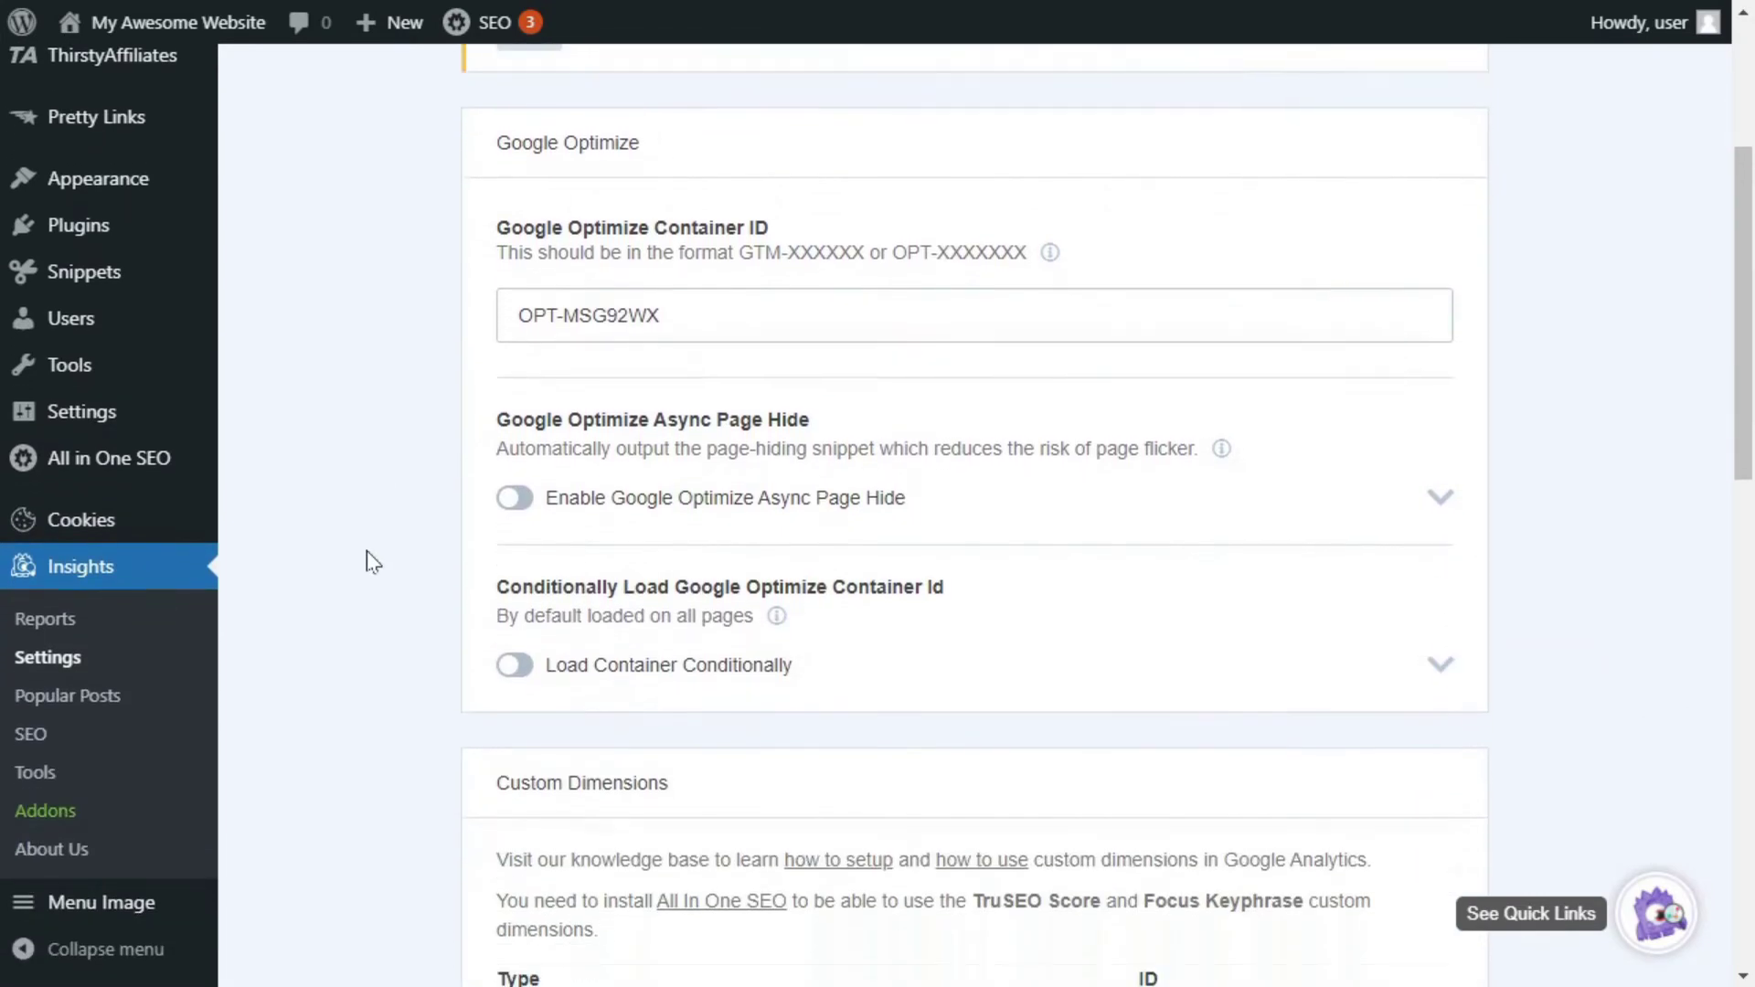
pyautogui.scroll(-1, 366, 550)
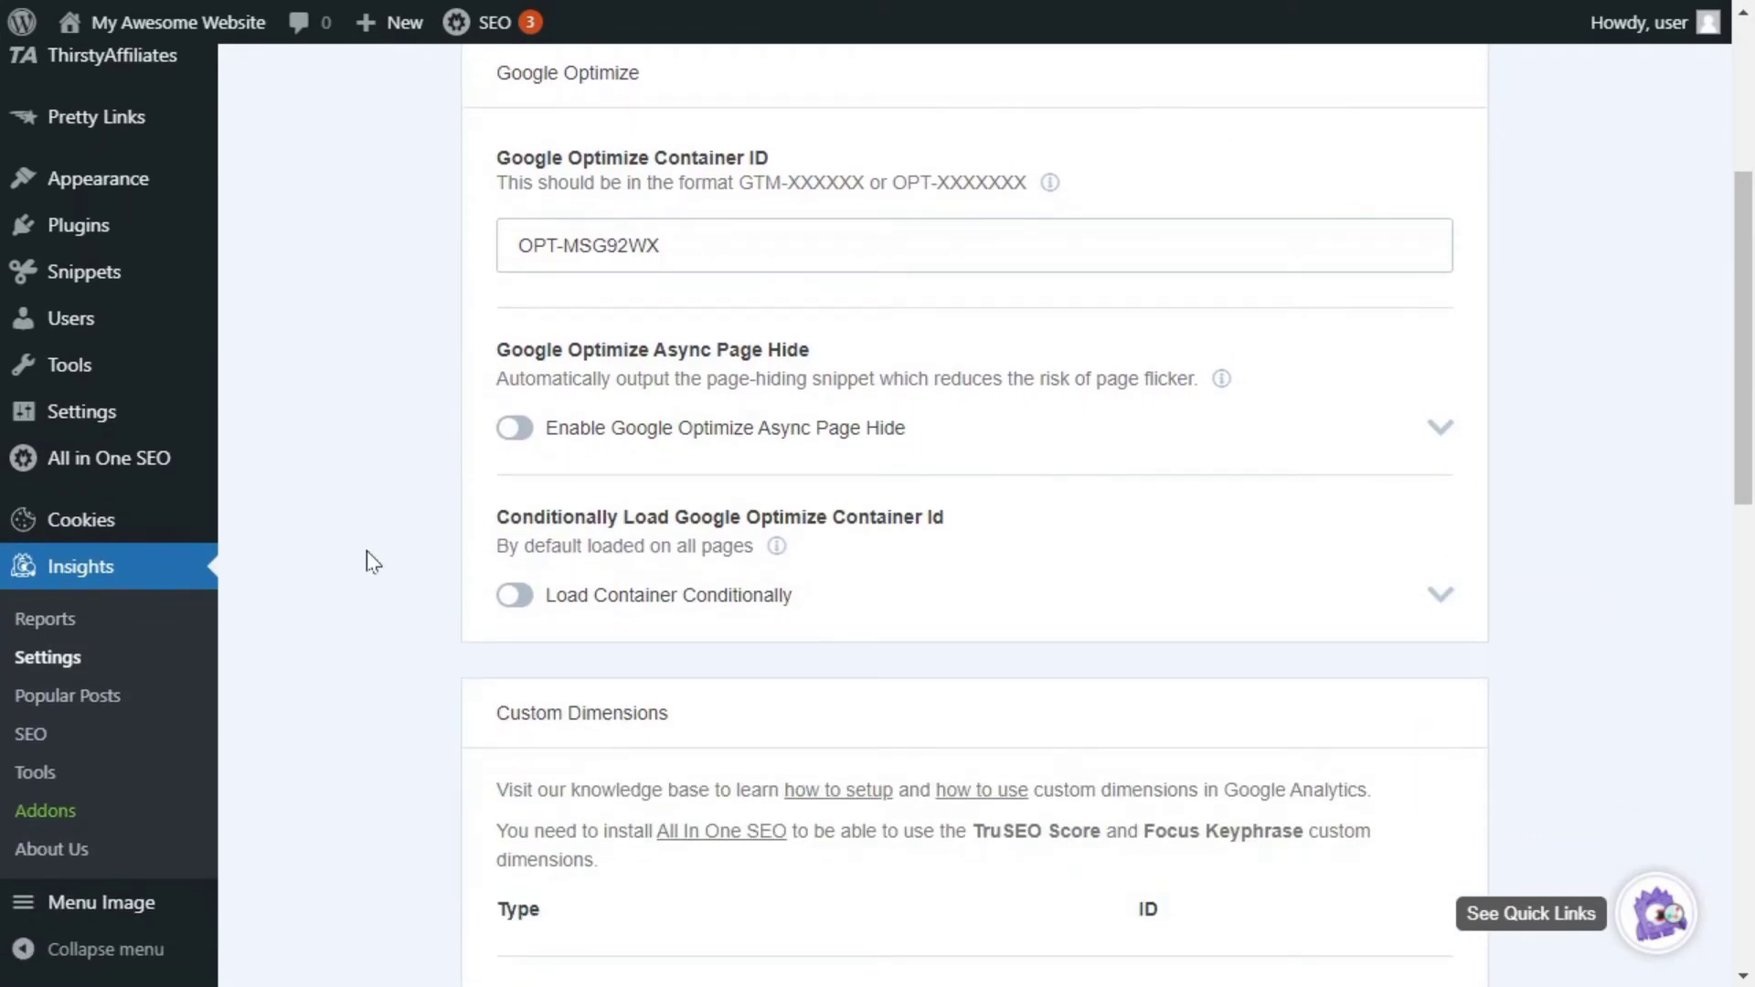
pyautogui.click(532, 433)
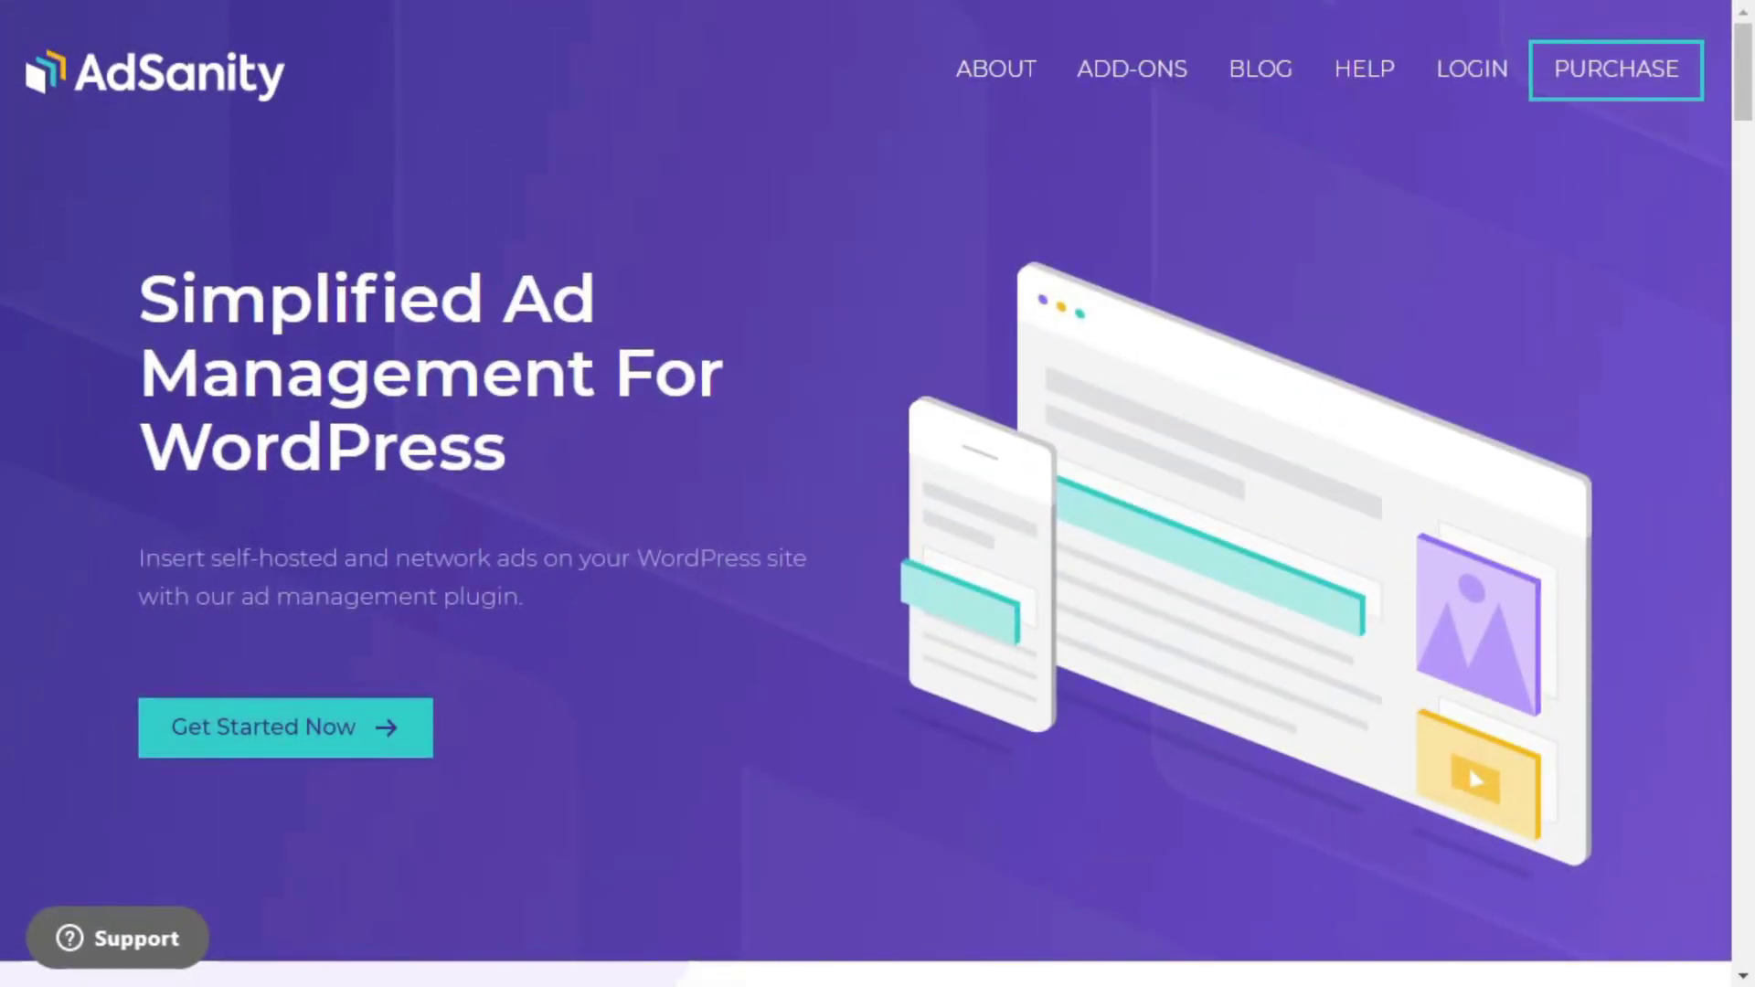
pyautogui.scroll(-5, 877, 494)
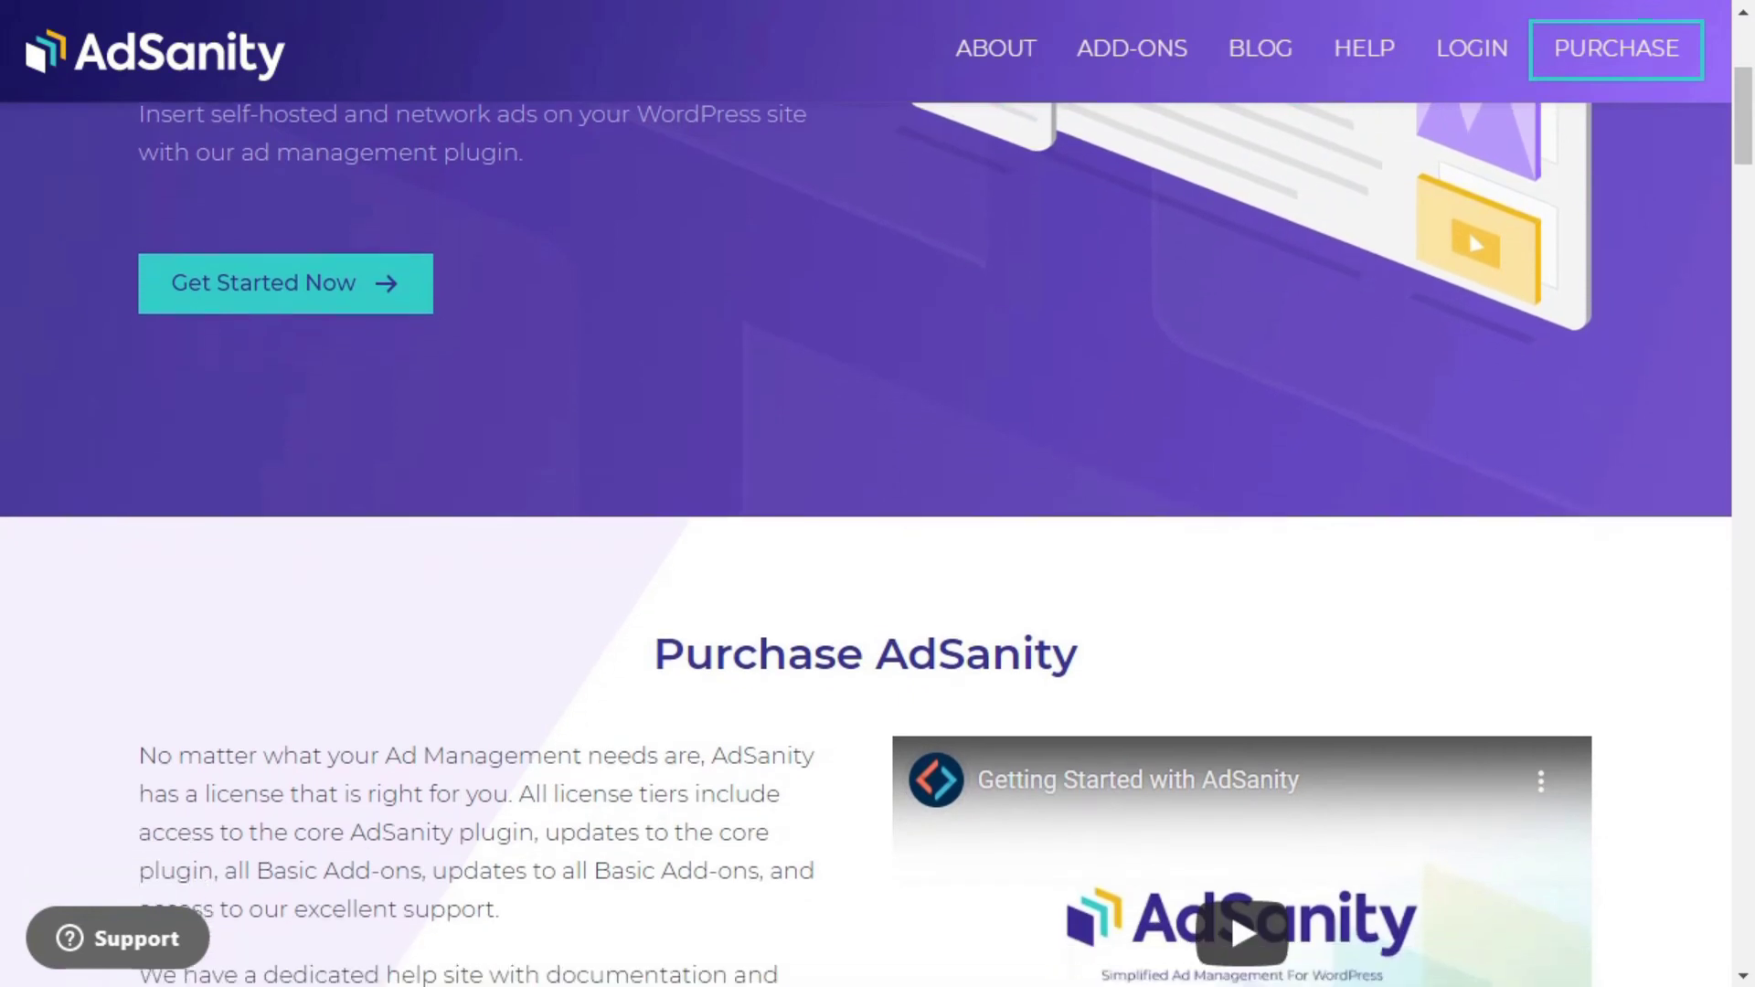
# Scroll past the $49/yr, $149/yr and $489 one-time tiers to Ready to get started.
pyautogui.scroll(-5, 877, 494)
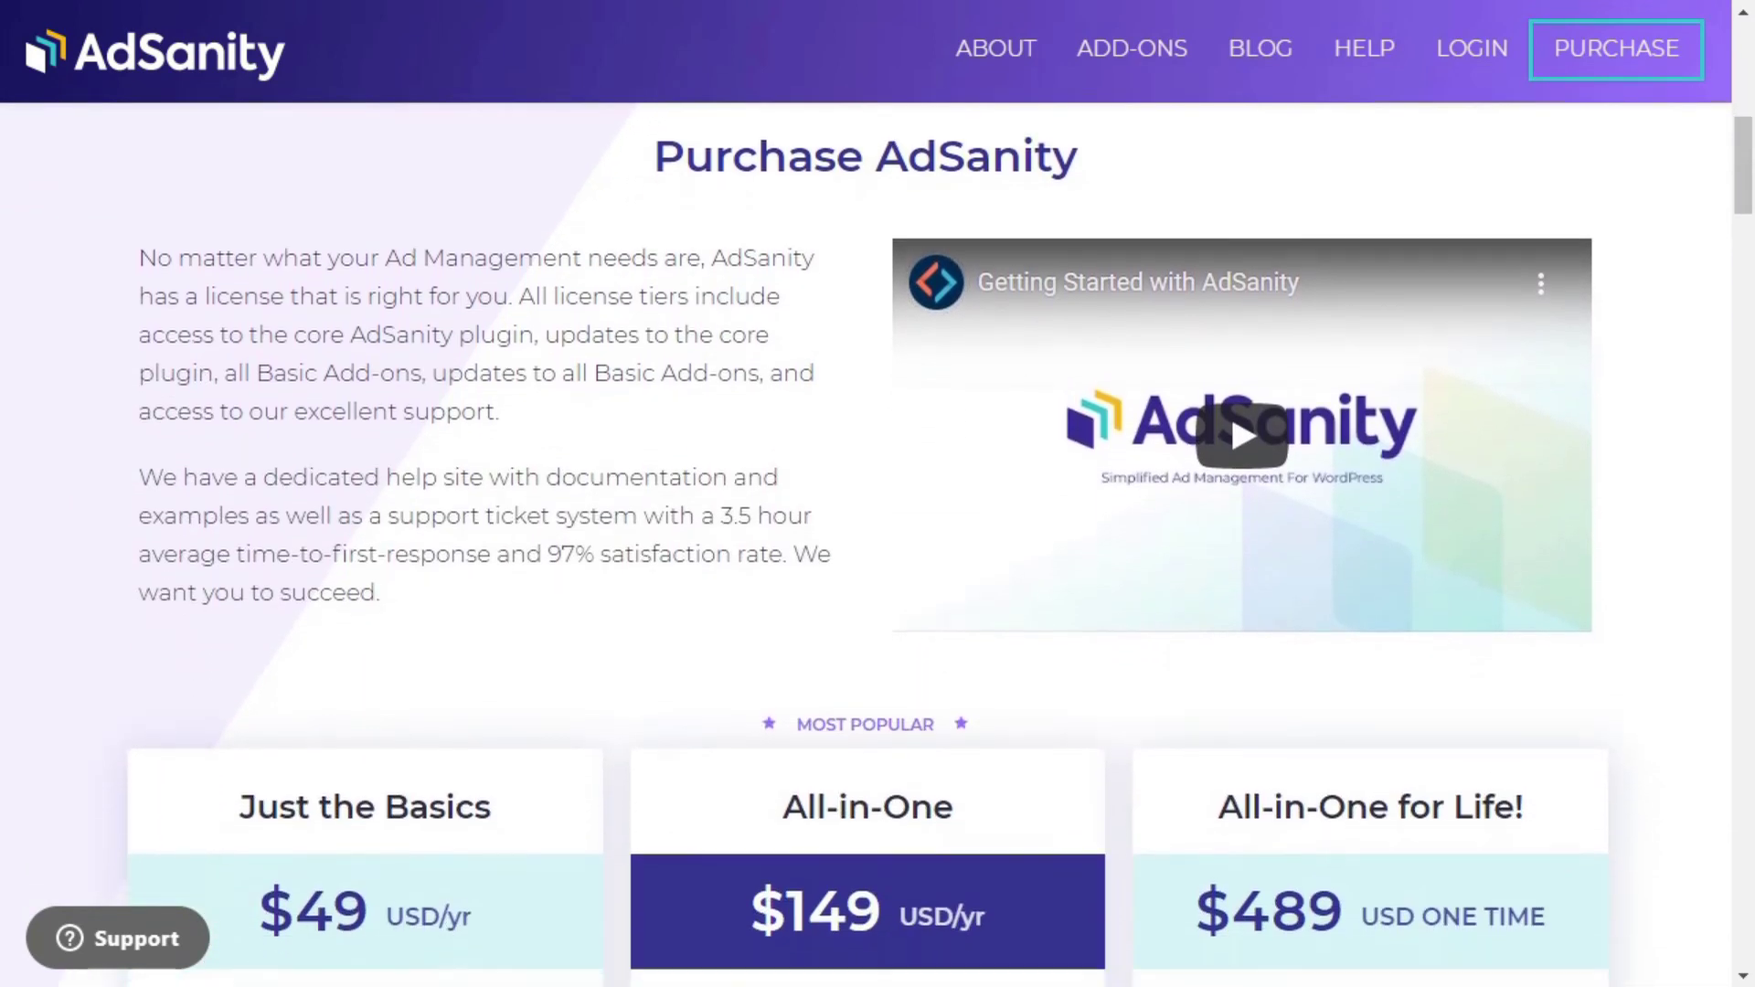
pyautogui.scroll(-5, 878, 494)
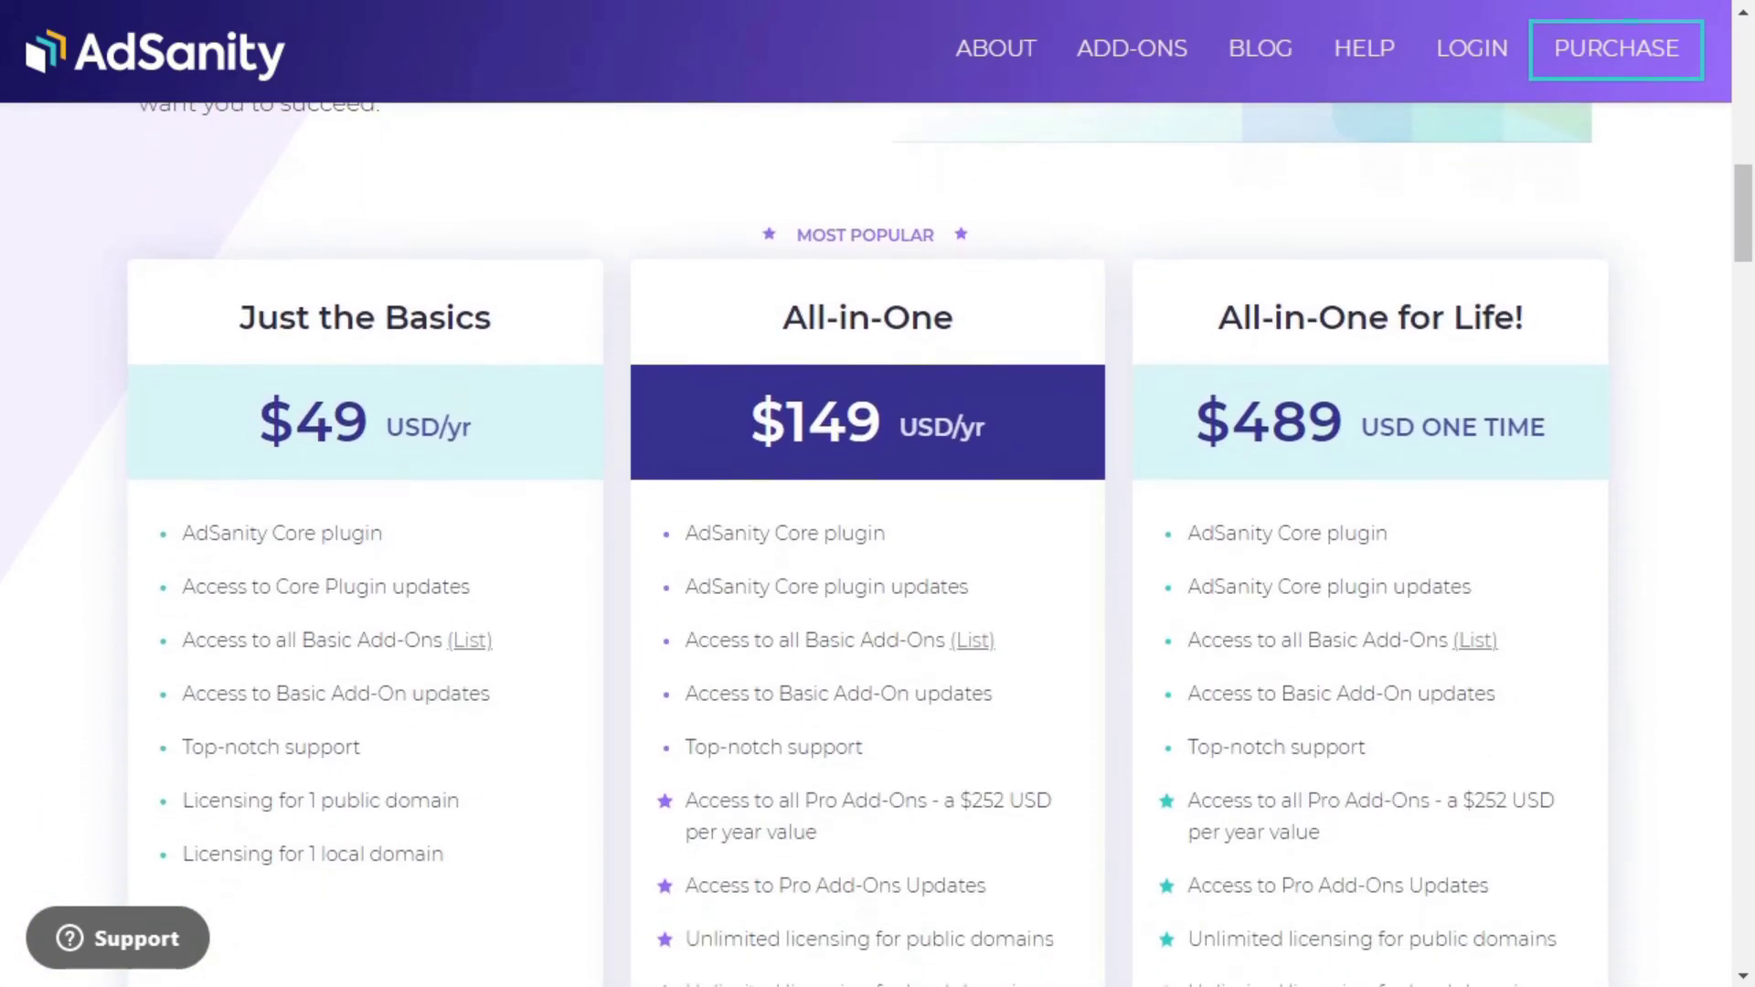
pyautogui.scroll(-5, 878, 494)
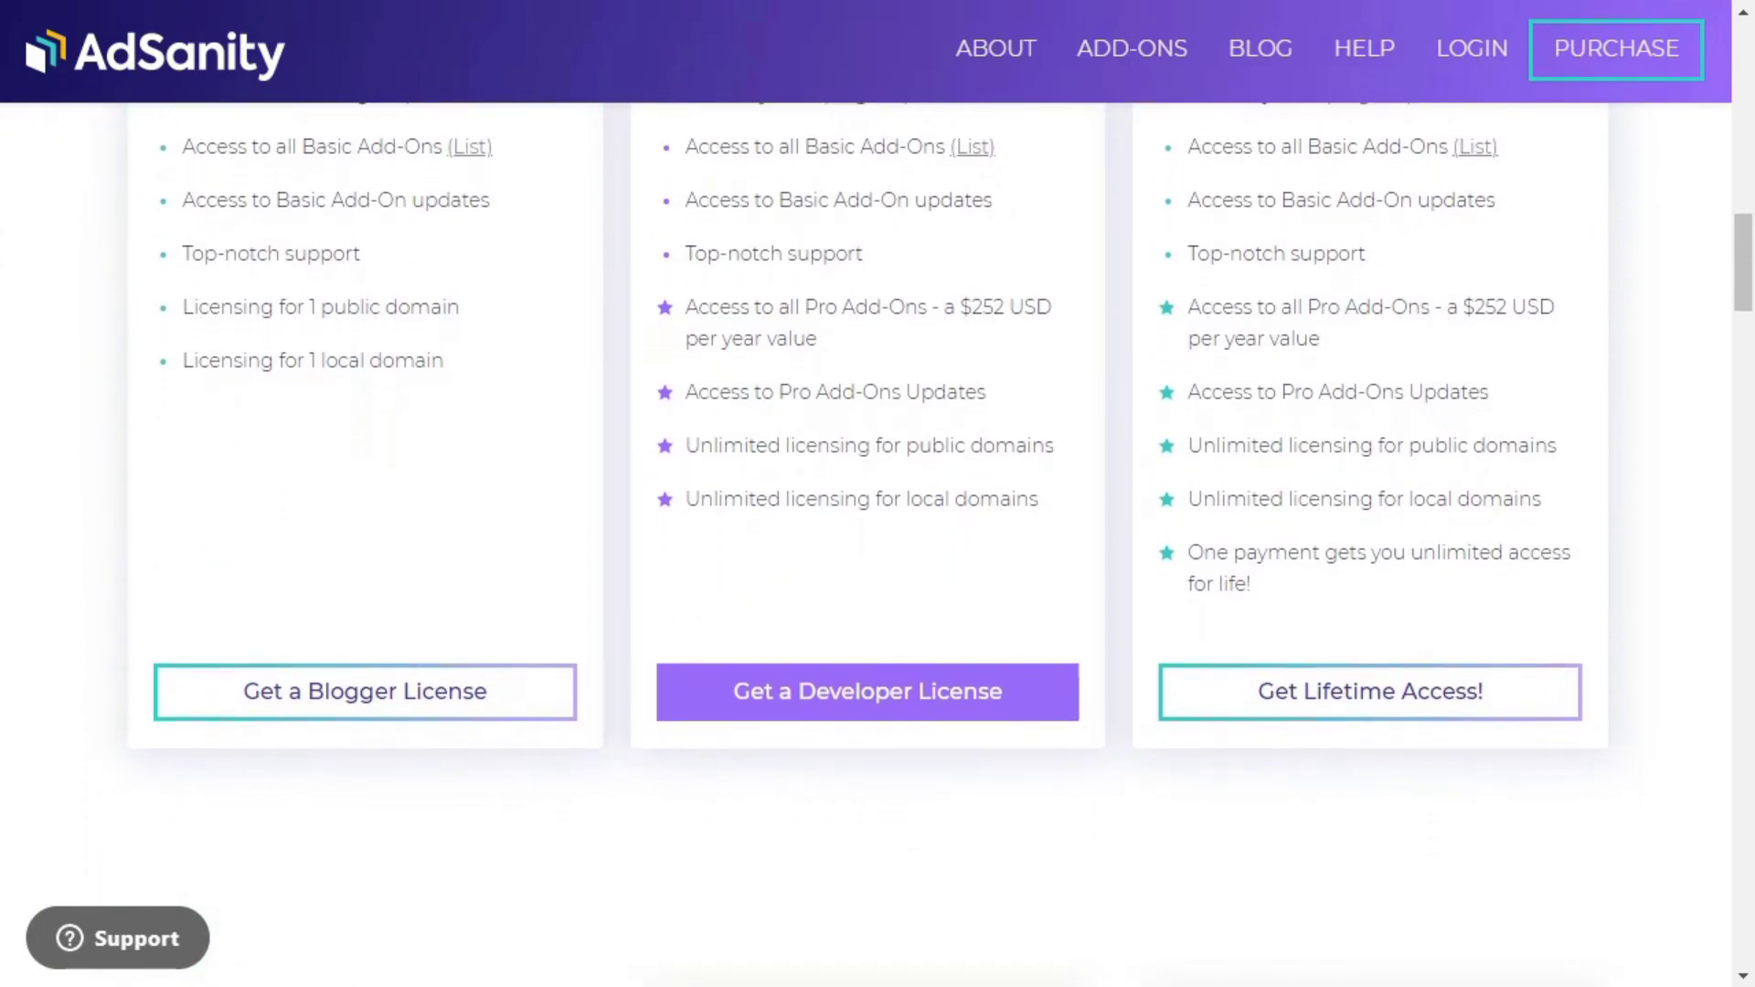
pyautogui.scroll(-5, 878, 494)
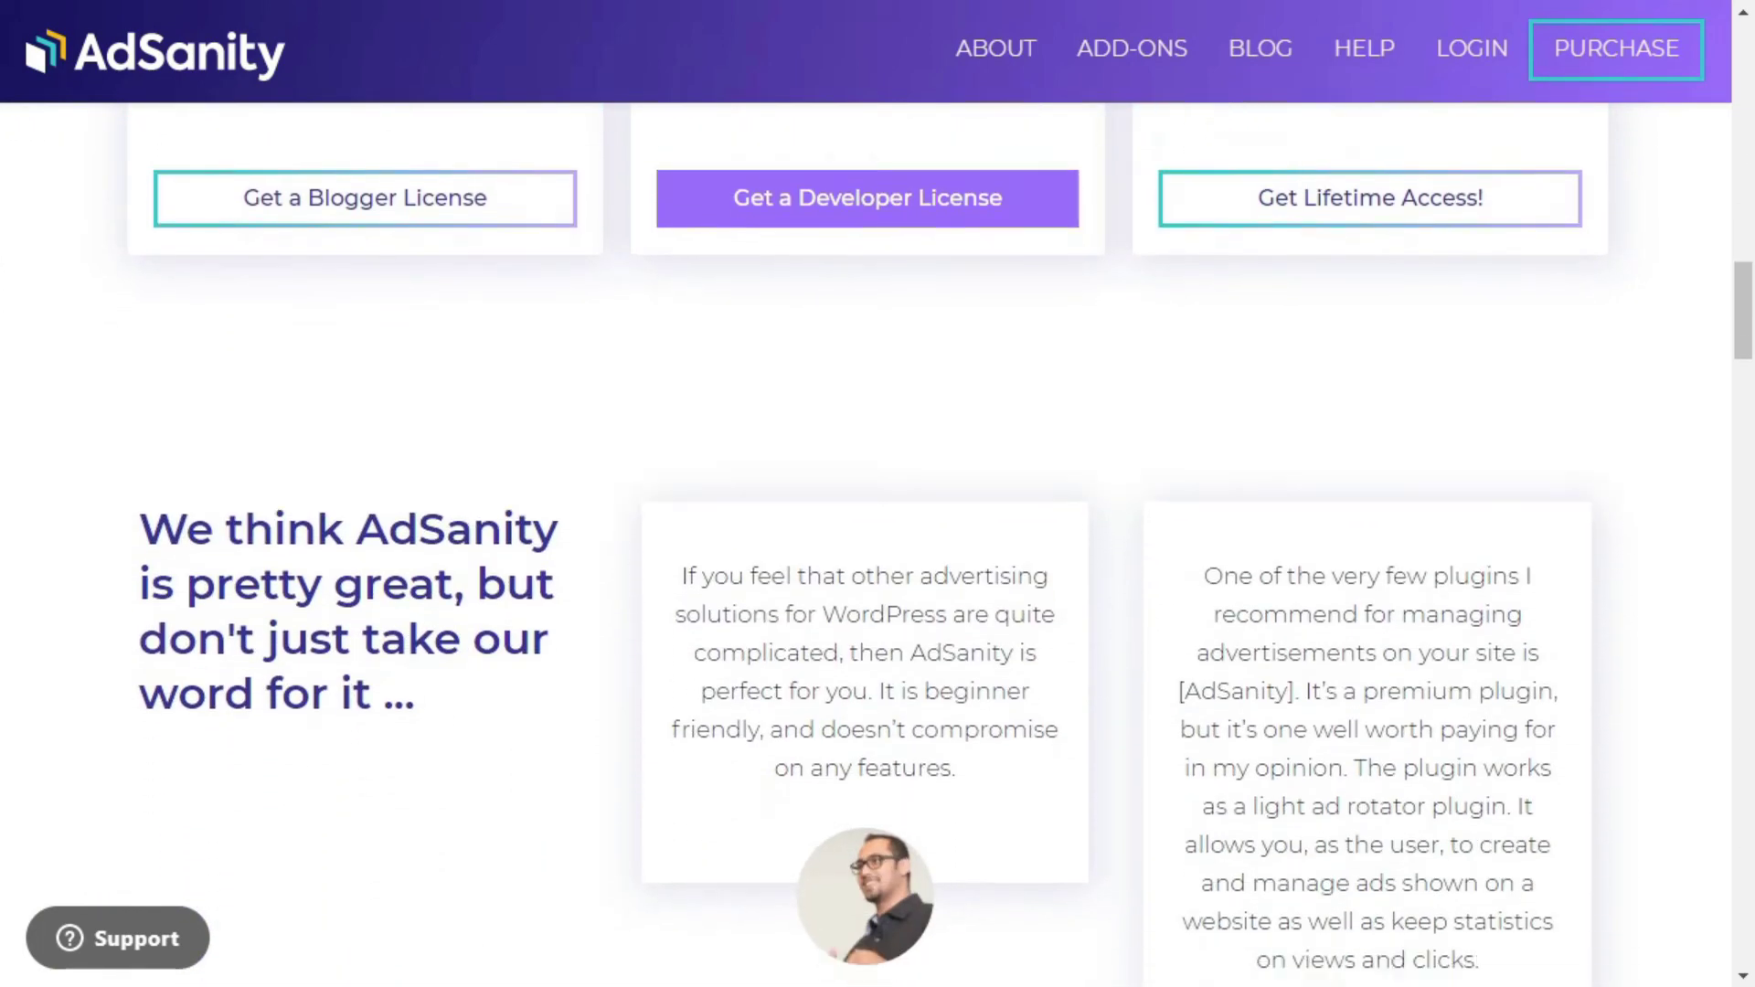
pyautogui.scroll(-5, 877, 493)
pyautogui.scroll(-5, 877, 494)
pyautogui.scroll(-5, 878, 494)
pyautogui.scroll(-5, 877, 493)
pyautogui.scroll(-5, 877, 494)
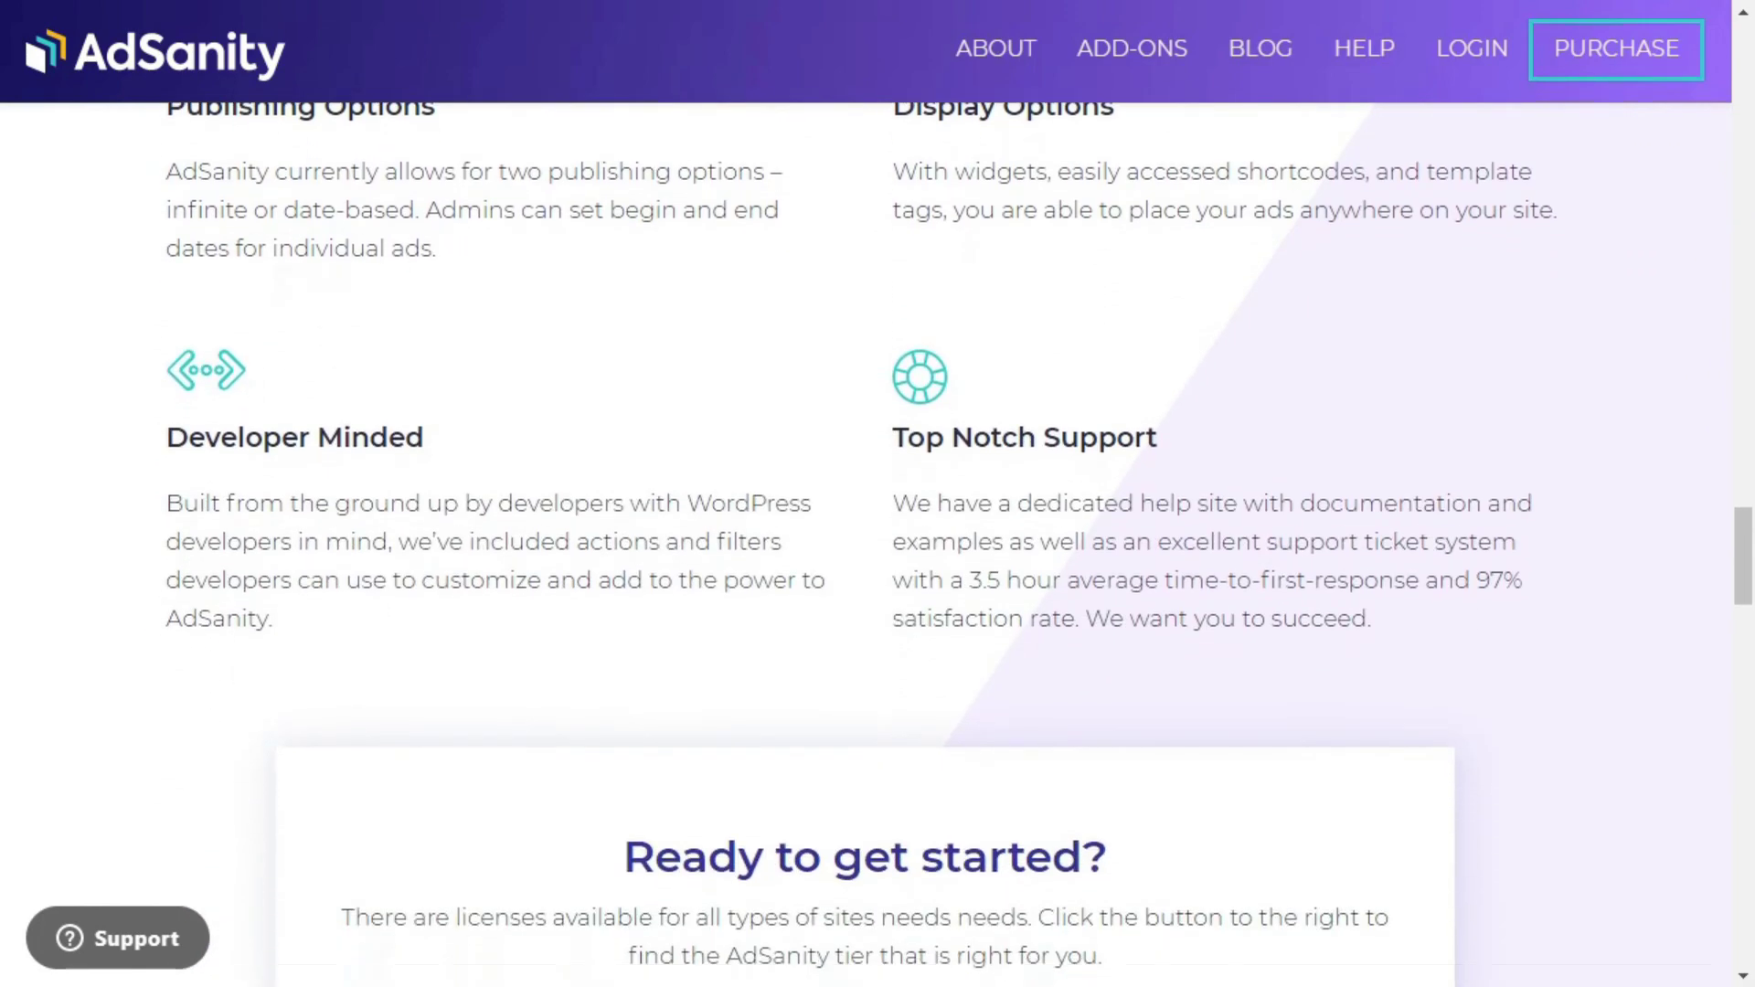
pyautogui.scroll(-2, 877, 493)
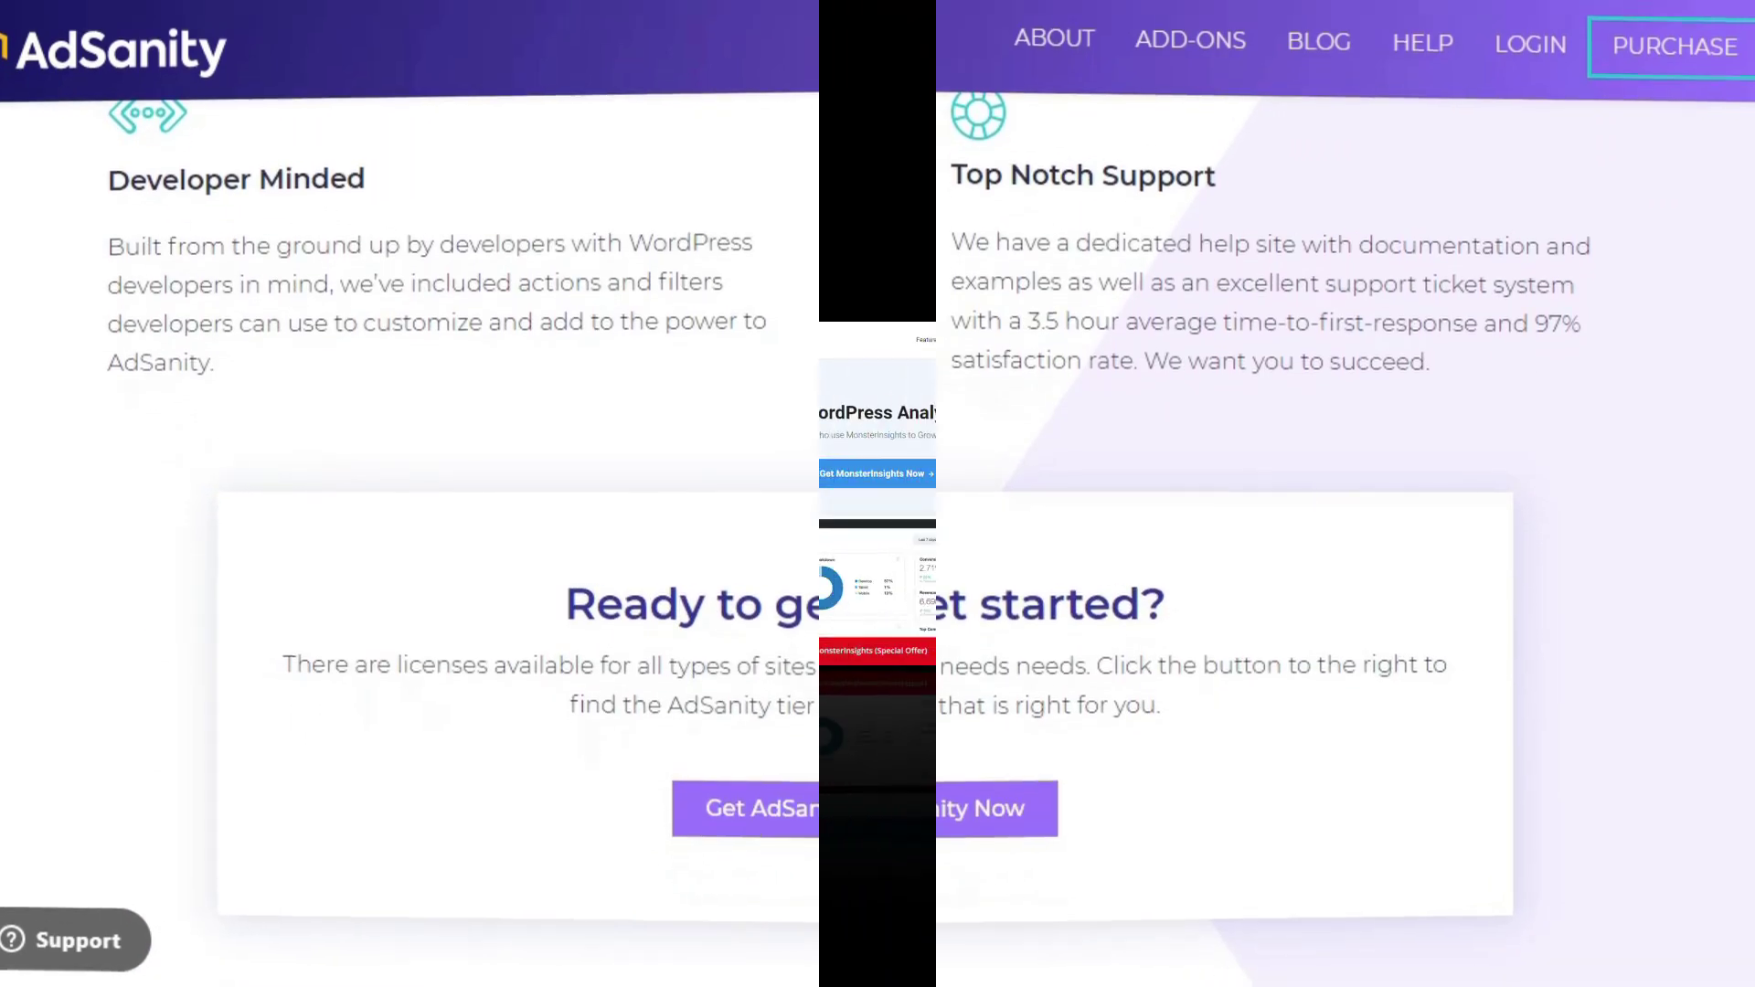